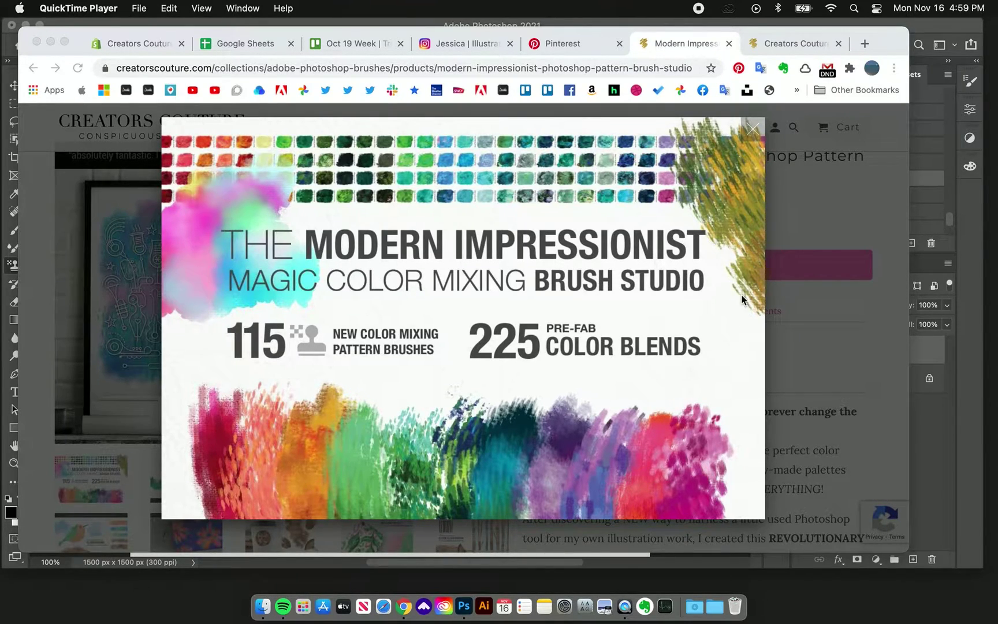
# Advance the Modern Impressionist slideshow to the Pattern Stamp Tool slide, then view the brush freebie roundup post.
pyautogui.click(745, 312)
pyautogui.click(725, 334)
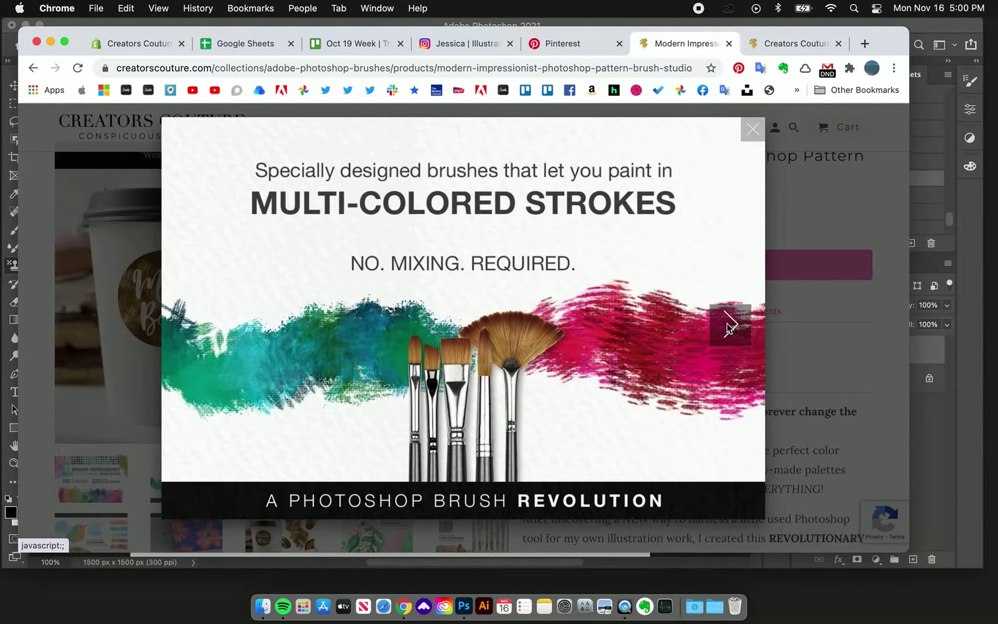
pyautogui.click(727, 323)
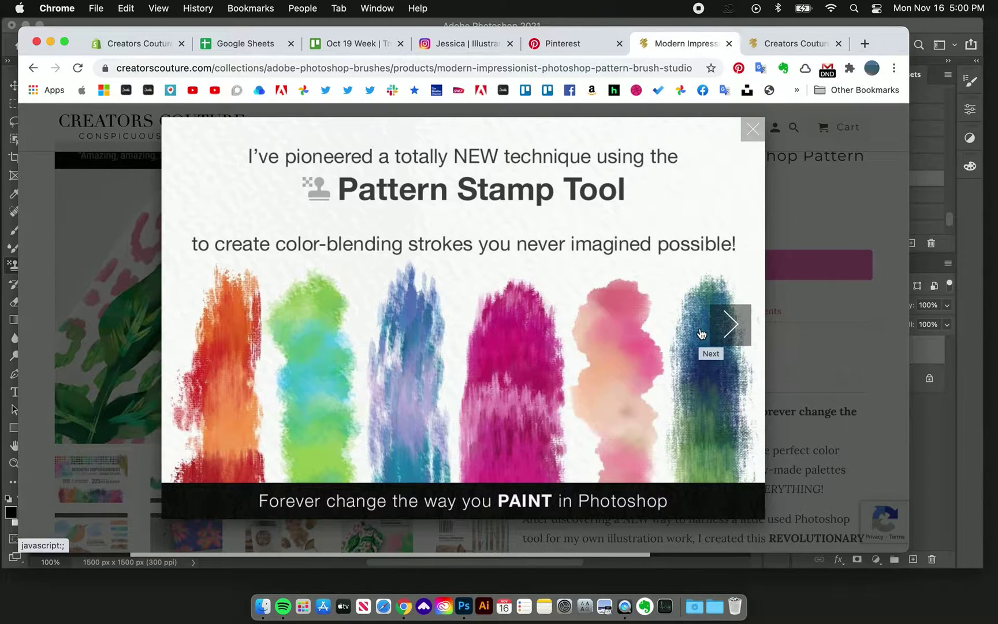
pyautogui.click(771, 44)
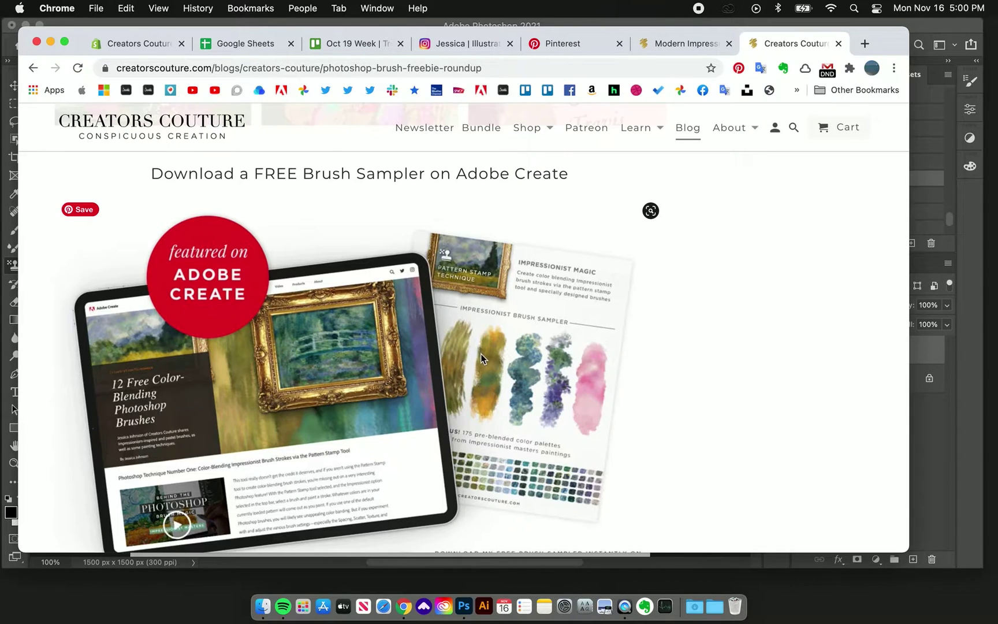
# Scroll the roundup post, return to the Modern Impressionist title slide, and close that product tab.
pyautogui.scroll(10, 637, 315)
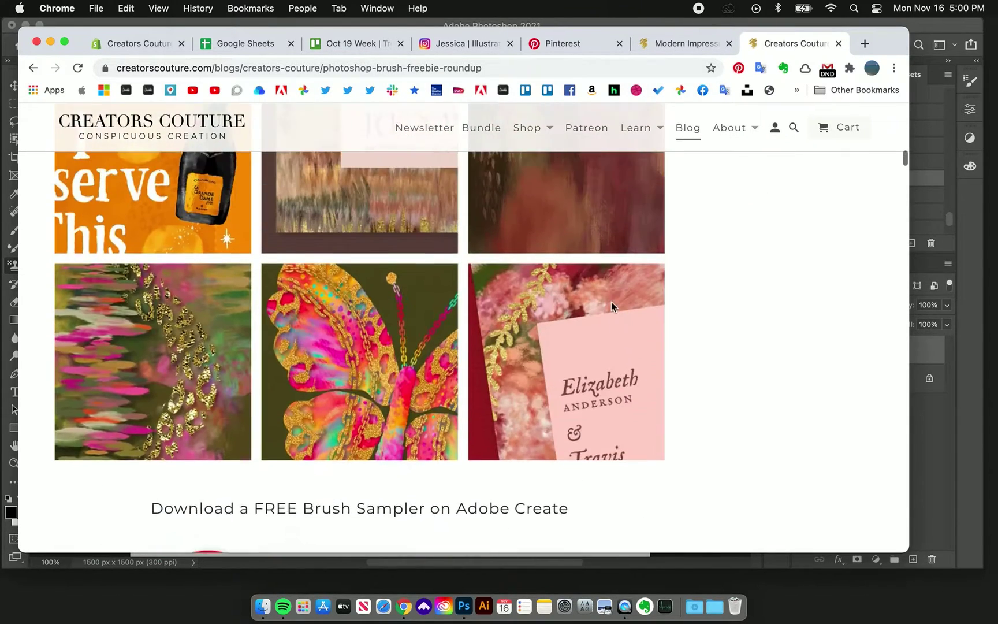
pyautogui.scroll(3, 604, 302)
pyautogui.scroll(-3, 599, 304)
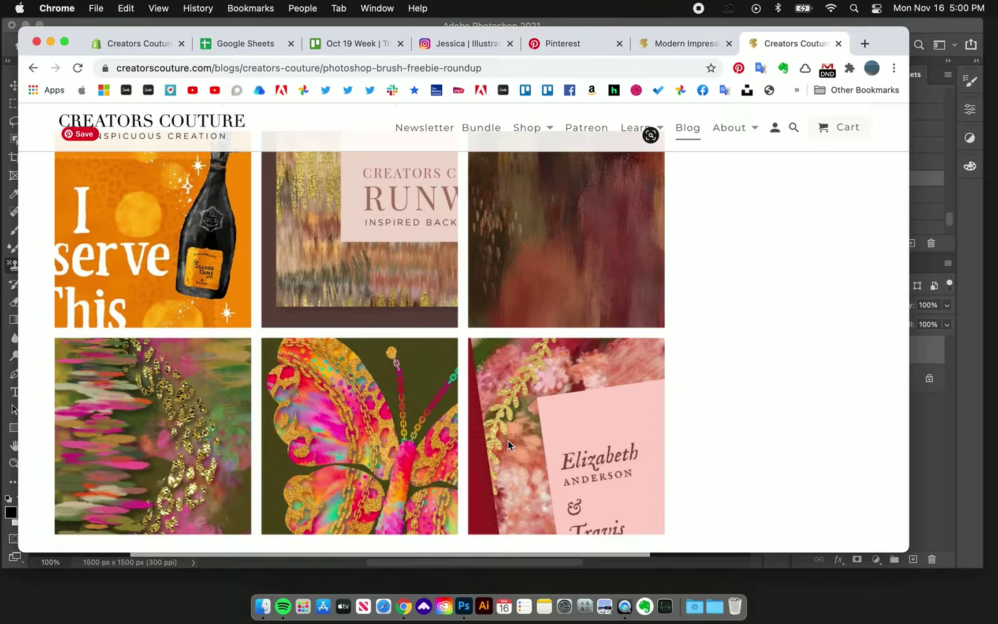
pyautogui.click(688, 47)
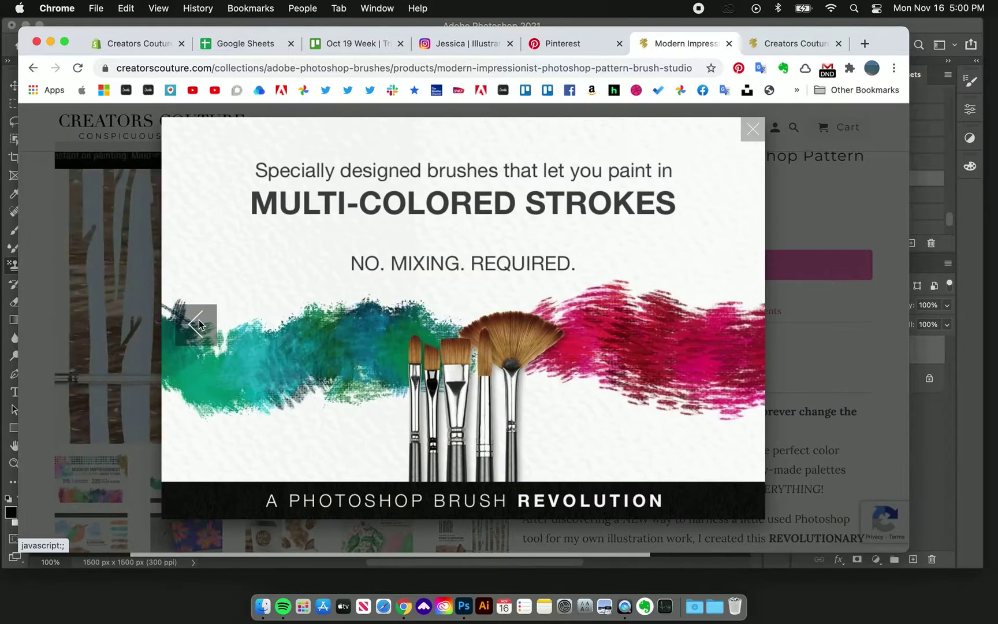
pyautogui.click(200, 324)
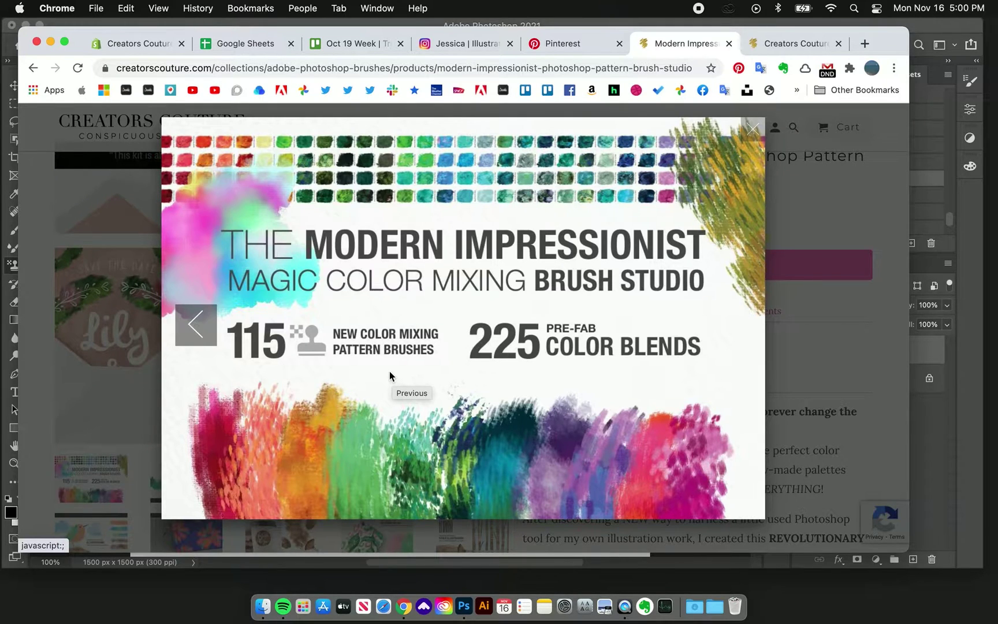
pyautogui.press('super+q')
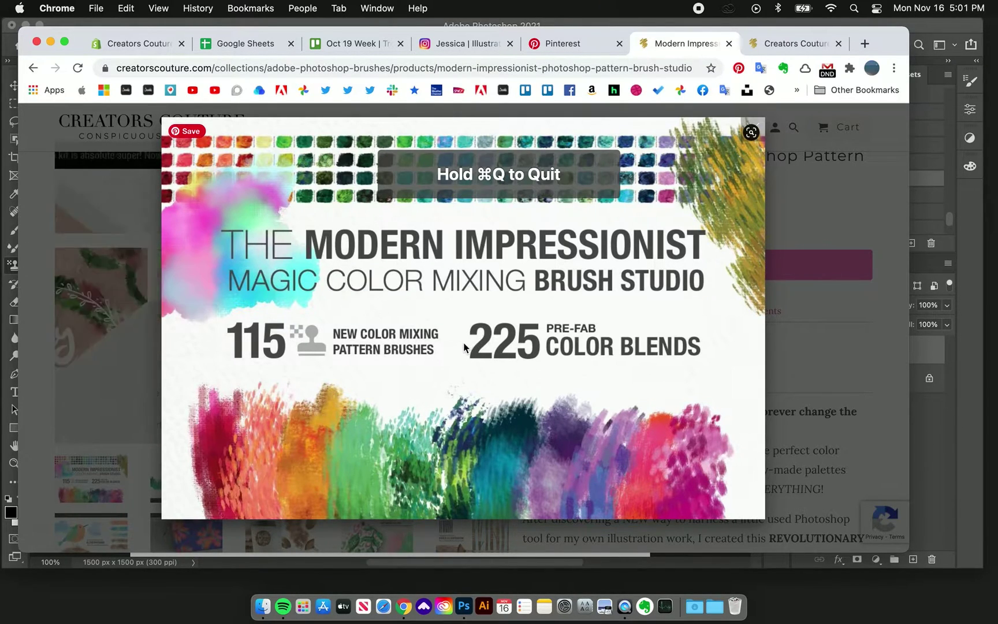
pyautogui.press('super+w')
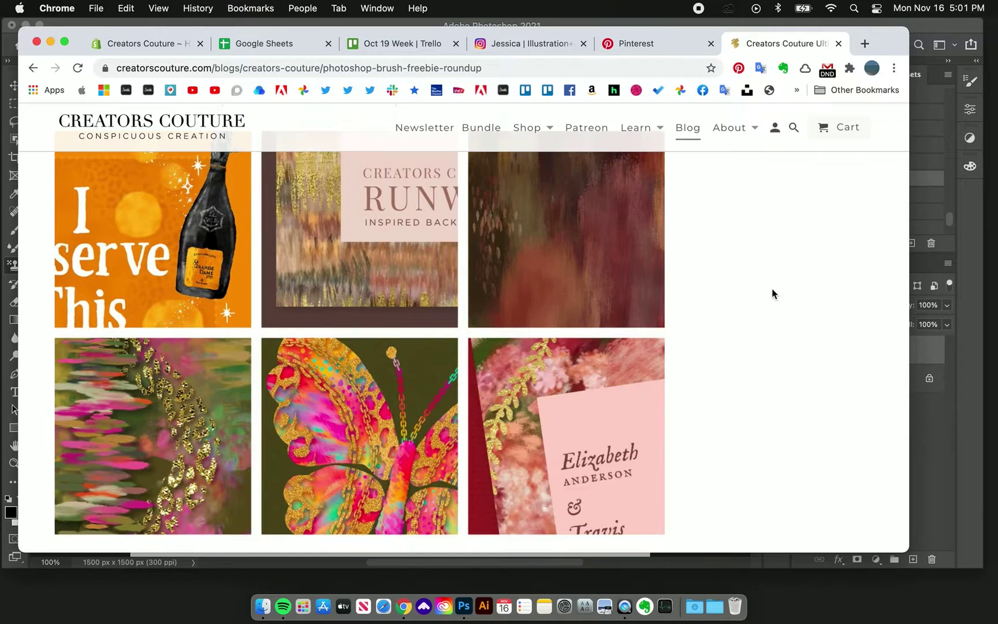
# Quit Chrome and load the 'before' Pattern Stamp tool preset in Photoshop.
pyautogui.press('super+q')
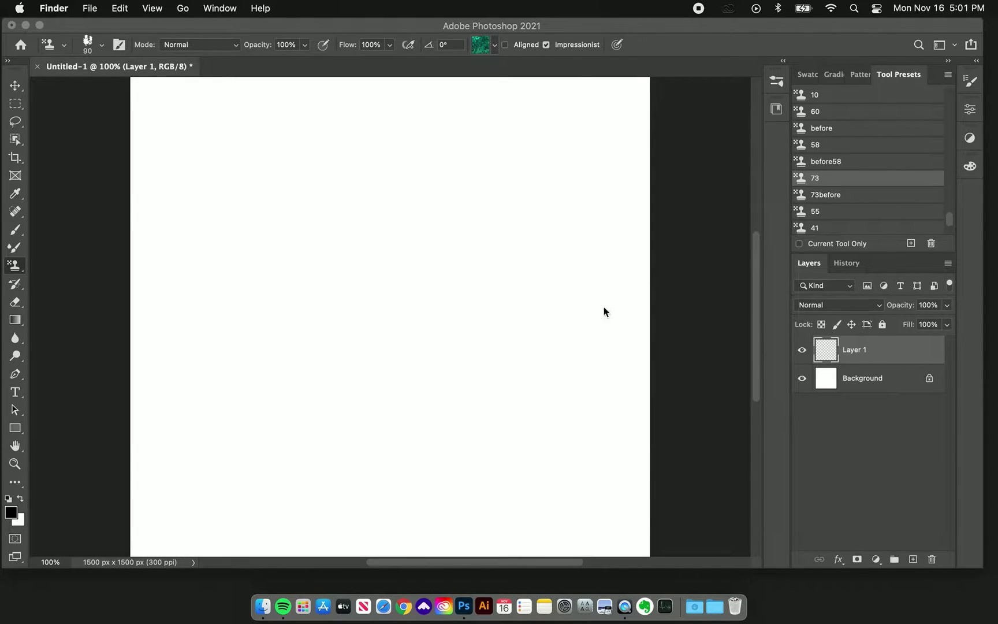
pyautogui.click(834, 133)
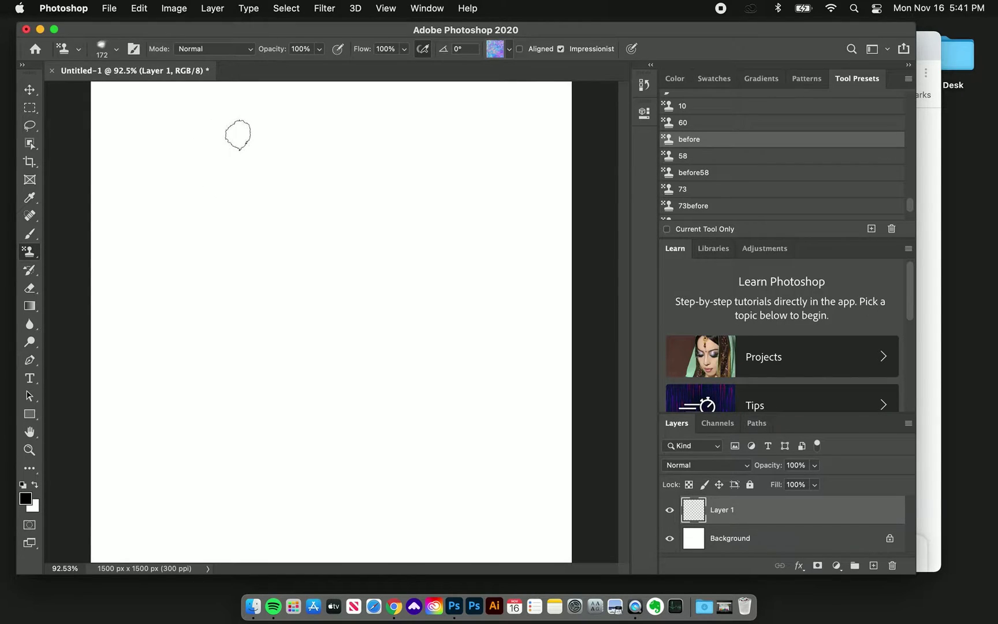
# Paint multicolour S-shaped test strokes with the before and 60 presets, then clear Layer 1.
pyautogui.moveTo(234, 132)
pyautogui.mouseDown()
pyautogui.moveTo(189, 179)
pyautogui.moveTo(247, 256)
pyautogui.moveTo(211, 342)
pyautogui.moveTo(248, 408)
pyautogui.mouseUp()
pyautogui.click(683, 122)
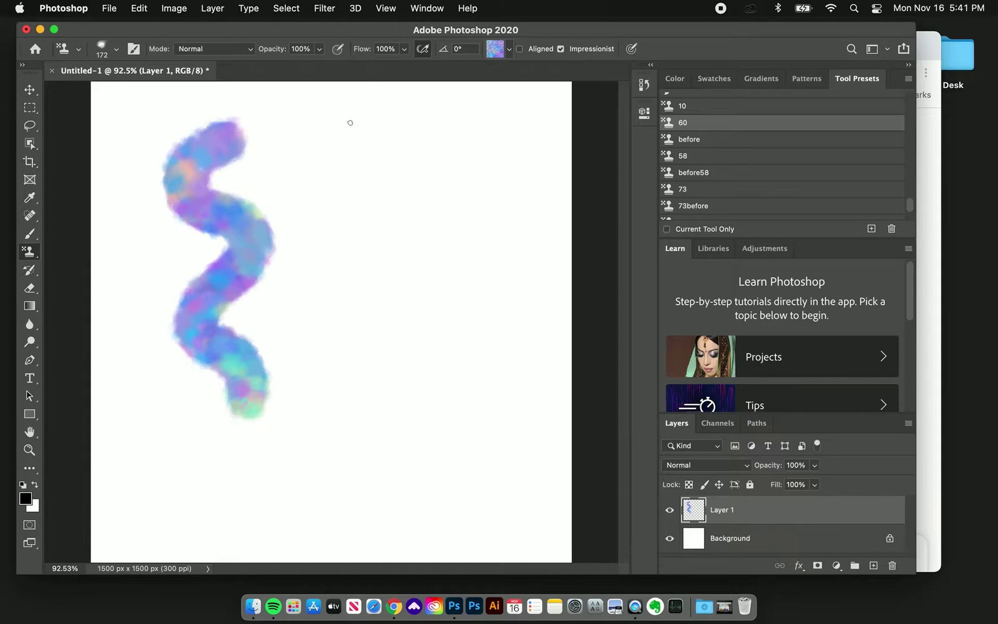
pyautogui.moveTo(339, 132)
pyautogui.mouseDown()
pyautogui.moveTo(320, 167)
pyautogui.moveTo(370, 166)
pyautogui.moveTo(382, 186)
pyautogui.moveTo(343, 225)
pyautogui.moveTo(358, 243)
pyautogui.moveTo(401, 239)
pyautogui.moveTo(413, 257)
pyautogui.moveTo(376, 321)
pyautogui.moveTo(421, 354)
pyautogui.moveTo(428, 396)
pyautogui.mouseUp()
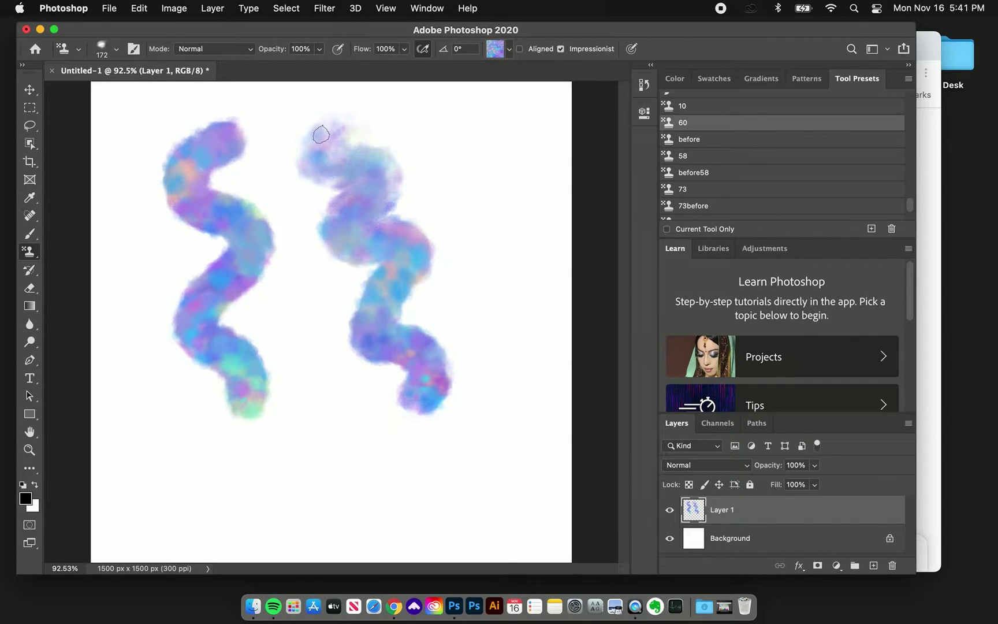
pyautogui.moveTo(323, 132)
pyautogui.mouseDown()
pyautogui.moveTo(330, 129)
pyautogui.moveTo(321, 137)
pyautogui.mouseUp()
pyautogui.press('Delete')
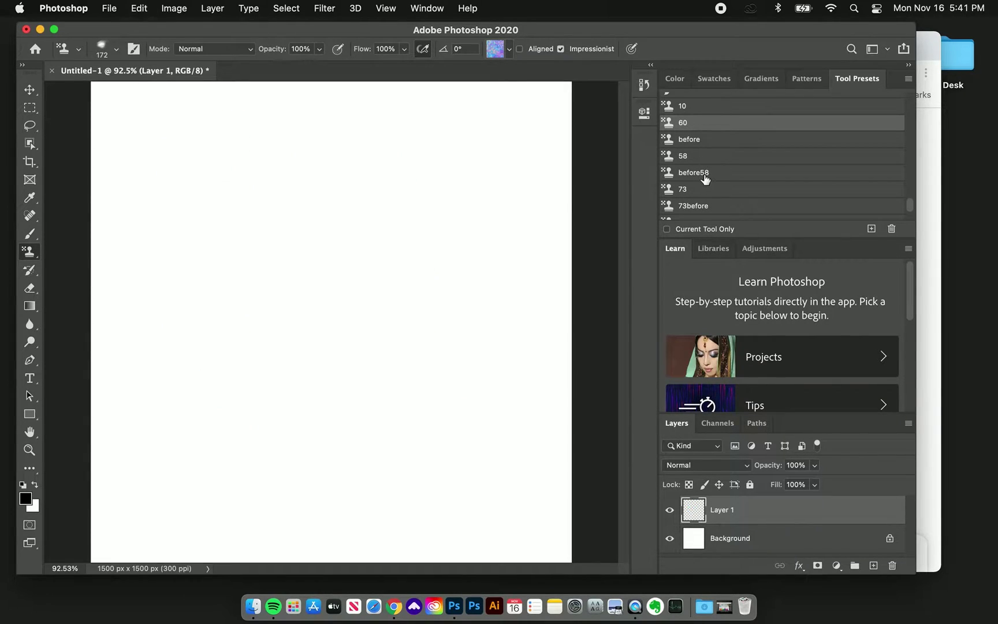
# Compare green strokes from the before58 and 58 presets side by side, then clear the canvas.
pyautogui.click(705, 173)
pyautogui.moveTo(167, 190)
pyautogui.mouseDown()
pyautogui.moveTo(196, 161)
pyautogui.moveTo(217, 185)
pyautogui.mouseUp()
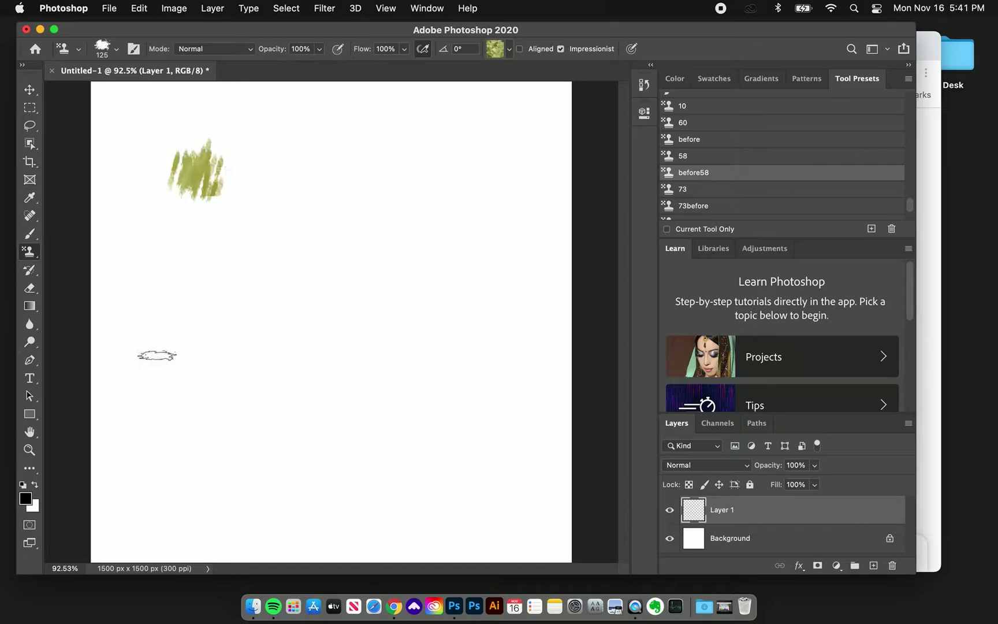
pyautogui.moveTo(157, 355); pyautogui.dragTo(148, 376)
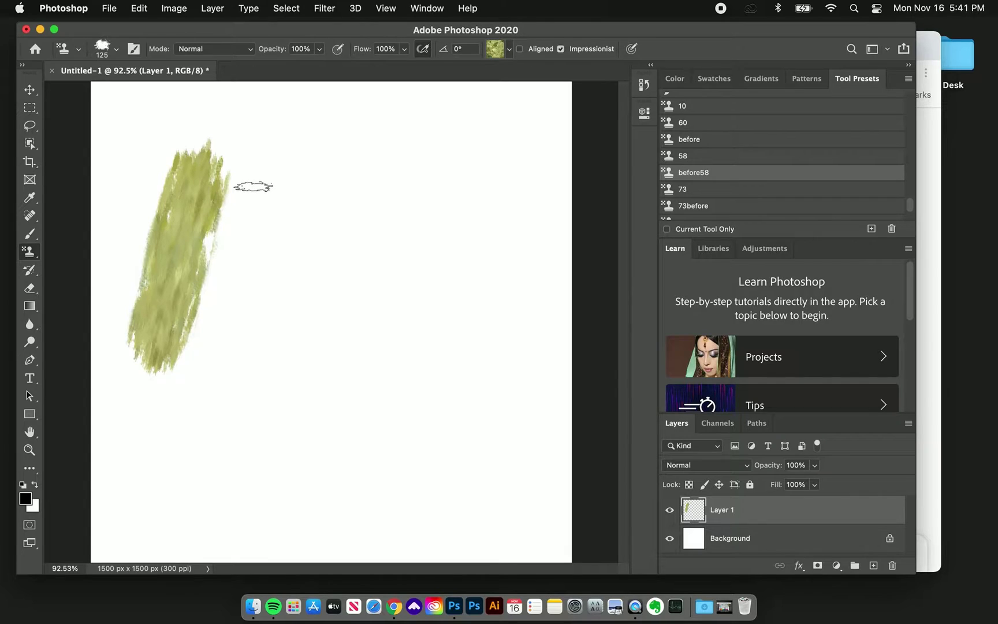
pyautogui.moveTo(252, 194); pyautogui.dragTo(236, 282)
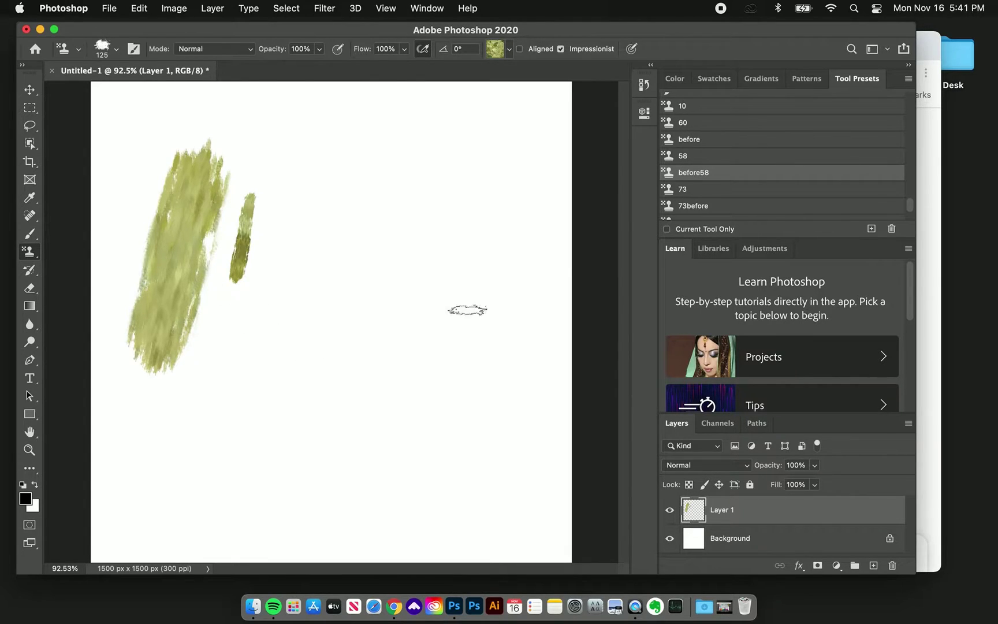
pyautogui.click(695, 155)
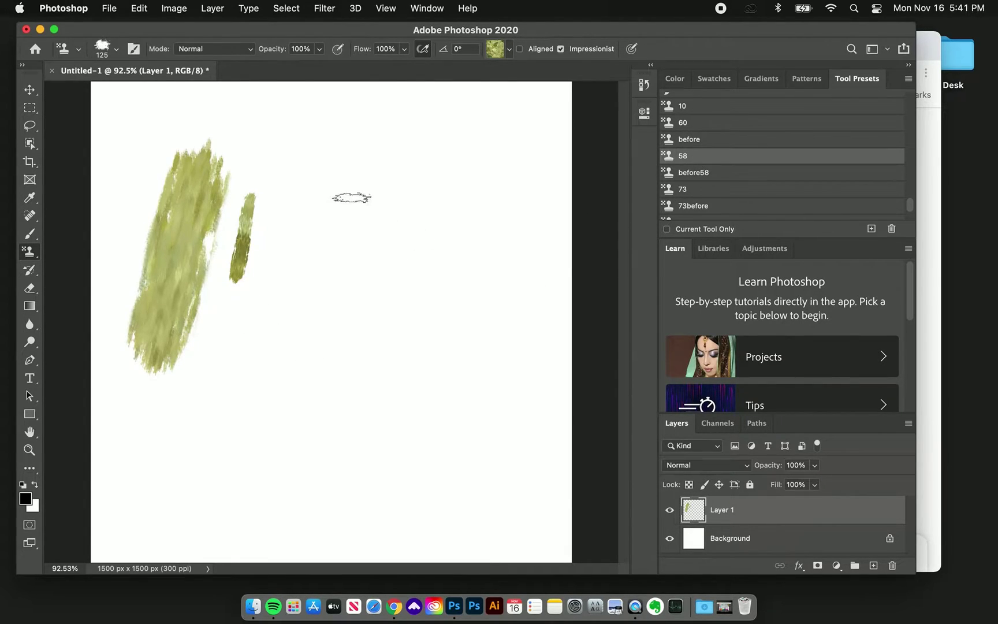
pyautogui.moveTo(322, 198); pyautogui.dragTo(322, 313)
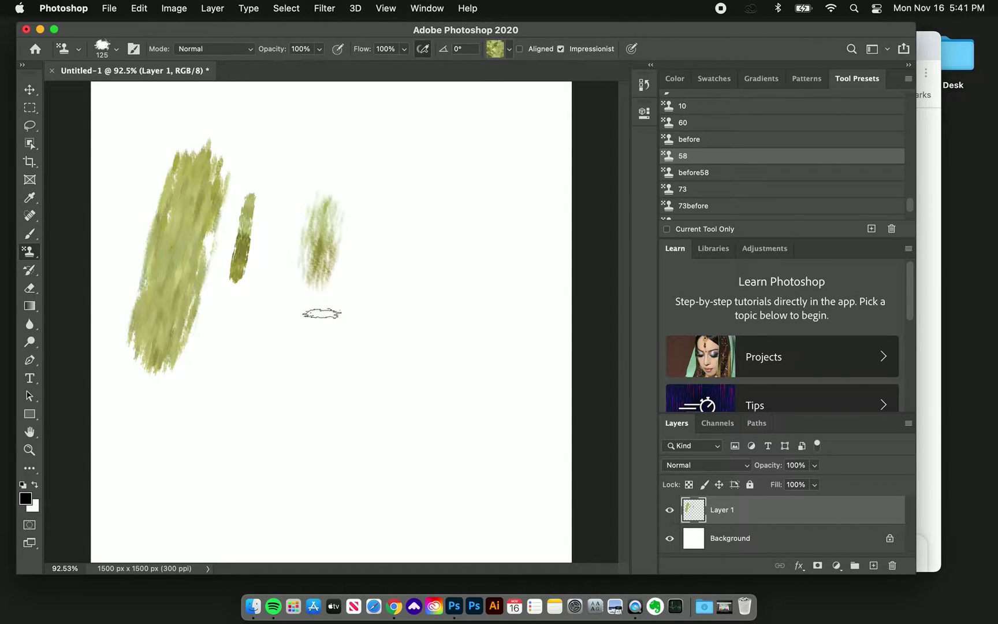
pyautogui.moveTo(376, 195); pyautogui.dragTo(351, 354)
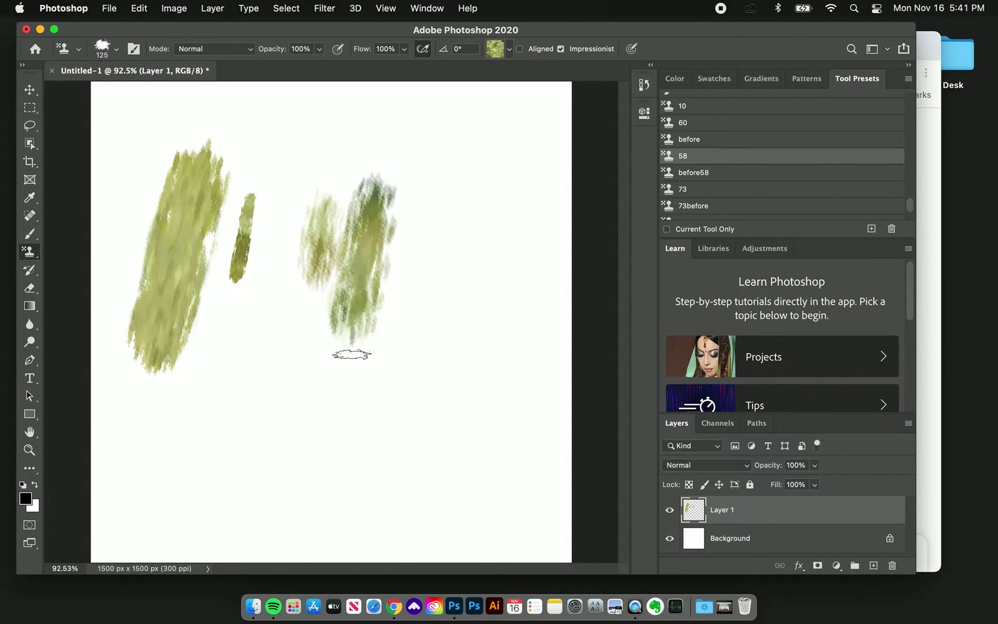
pyautogui.moveTo(432, 186); pyautogui.dragTo(399, 430)
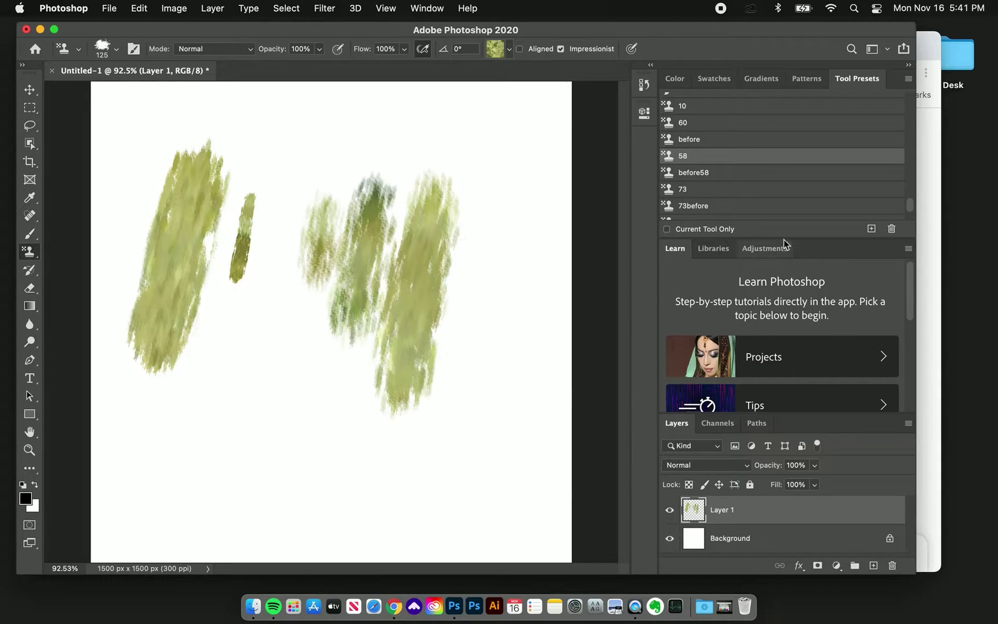
pyautogui.press('super+a')
pyautogui.press('Delete')
pyautogui.press('super+d')
# Test green and teal strokes with the 73before and 73 presets, then clear the layer.
pyautogui.click(695, 205)
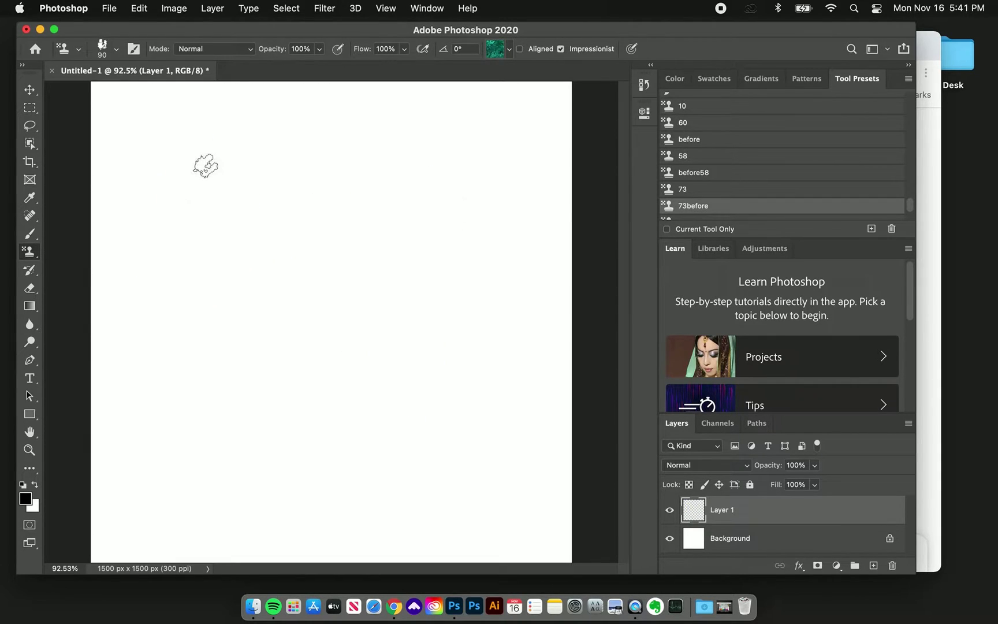
pyautogui.moveTo(199, 162)
pyautogui.mouseDown()
pyautogui.moveTo(185, 185)
pyautogui.moveTo(214, 270)
pyautogui.moveTo(178, 310)
pyautogui.moveTo(220, 376)
pyautogui.moveTo(209, 444)
pyautogui.mouseUp()
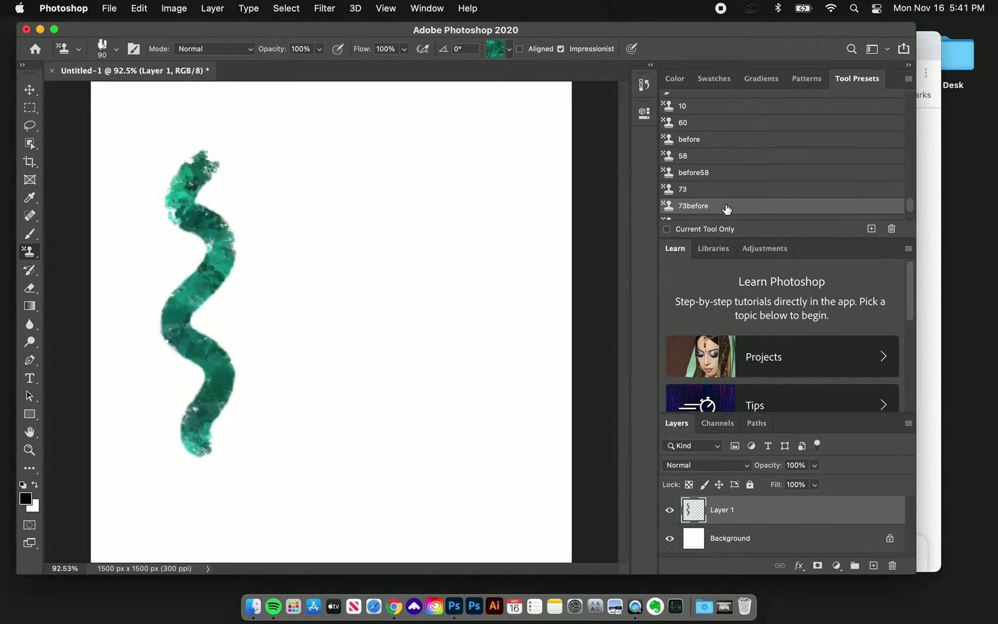
pyautogui.click(702, 189)
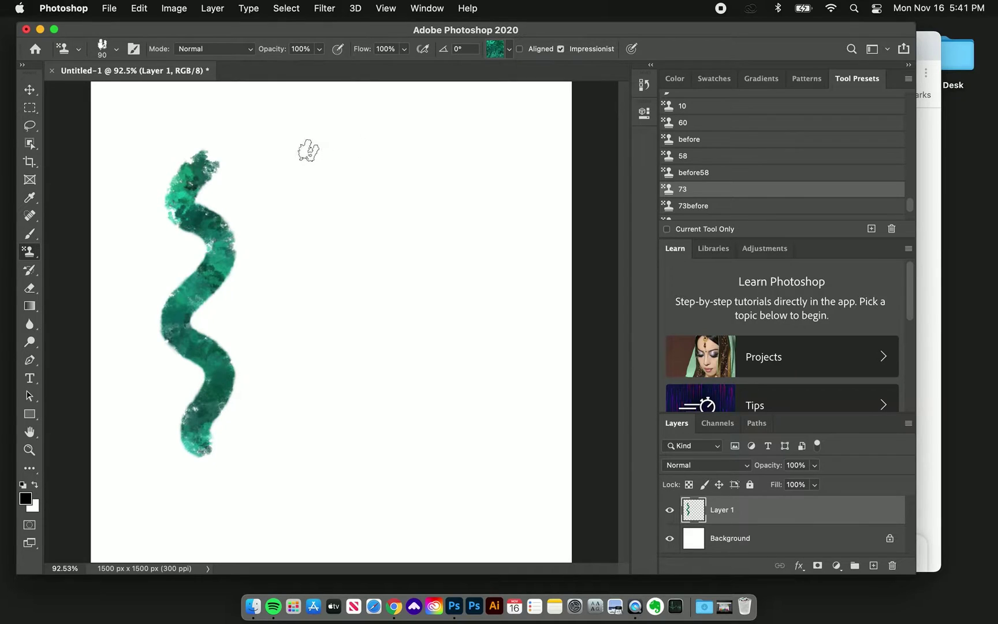
pyautogui.click(699, 205)
pyautogui.moveTo(259, 161)
pyautogui.mouseDown()
pyautogui.moveTo(246, 188)
pyautogui.moveTo(254, 205)
pyautogui.moveTo(248, 292)
pyautogui.mouseUp()
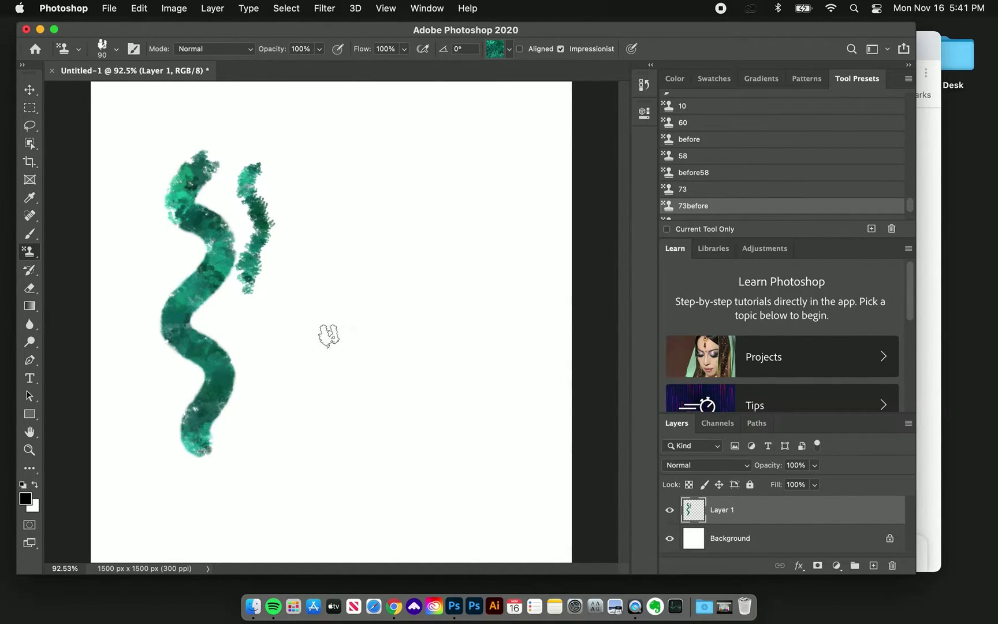
pyautogui.click(691, 191)
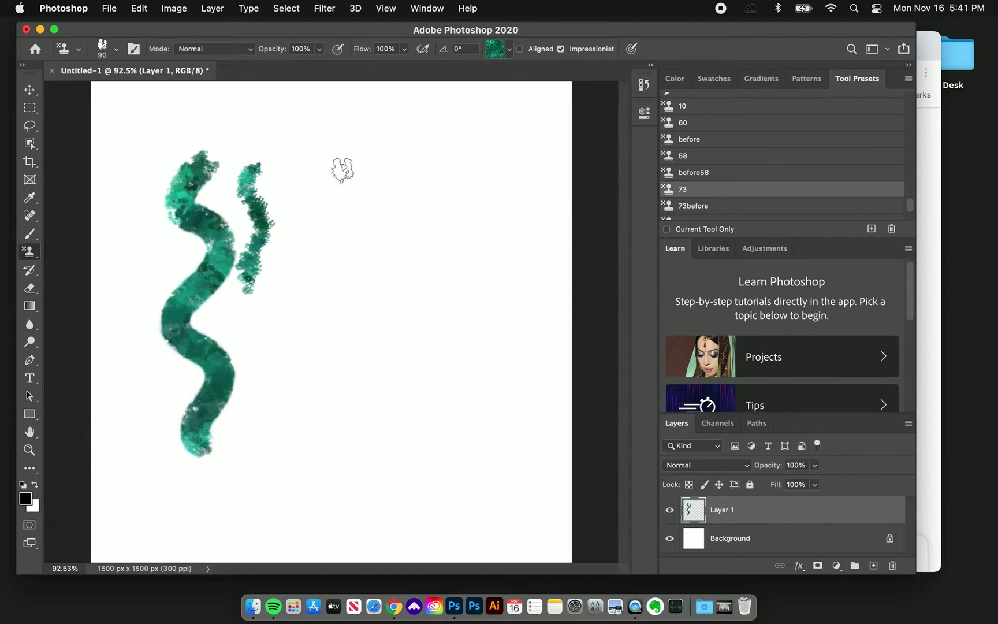
pyautogui.moveTo(332, 156)
pyautogui.mouseDown()
pyautogui.moveTo(322, 179)
pyautogui.moveTo(333, 219)
pyautogui.moveTo(322, 233)
pyautogui.moveTo(361, 294)
pyautogui.mouseUp()
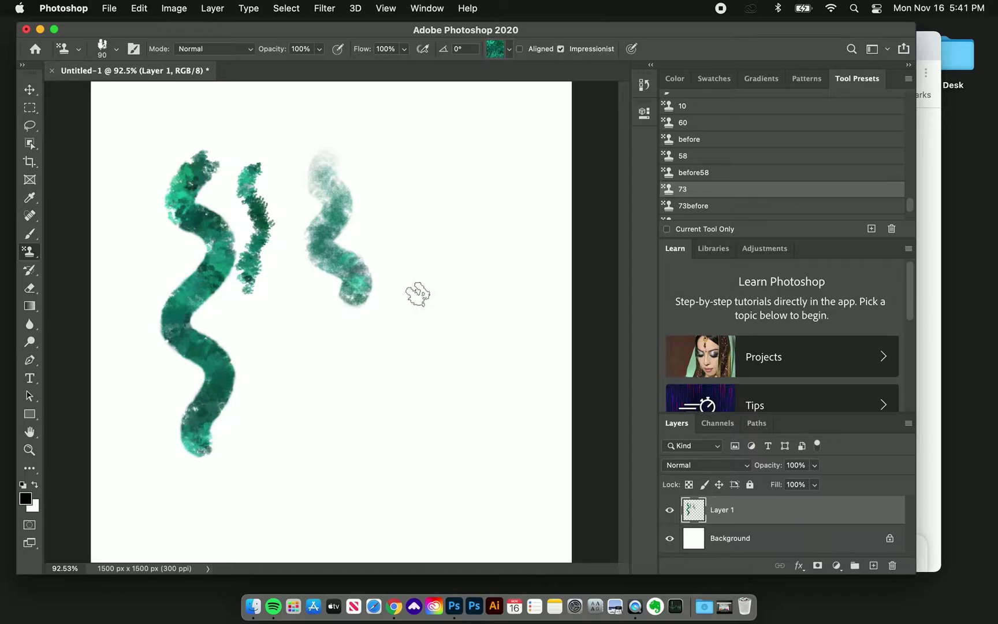
pyautogui.moveTo(396, 200)
pyautogui.mouseDown()
pyautogui.moveTo(435, 265)
pyautogui.moveTo(419, 290)
pyautogui.moveTo(419, 322)
pyautogui.moveTo(436, 348)
pyautogui.moveTo(424, 403)
pyautogui.mouseUp()
pyautogui.press('super+a')
pyautogui.press('Delete')
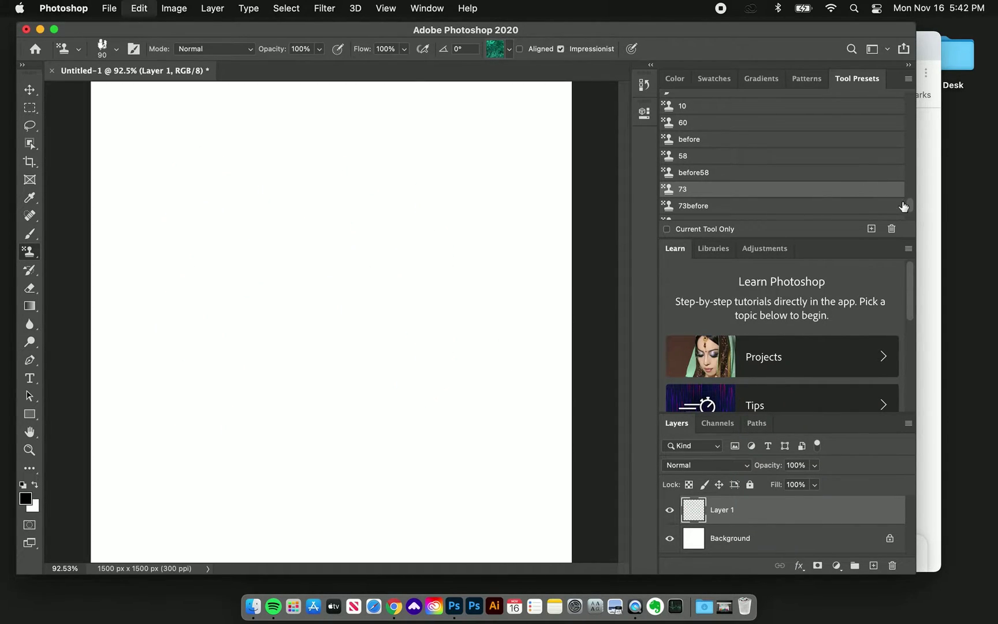
# Paint side-by-side red-orange S-shaped strokes with the 41before and 41 presets.
pyautogui.scroll(-5, 909, 206)
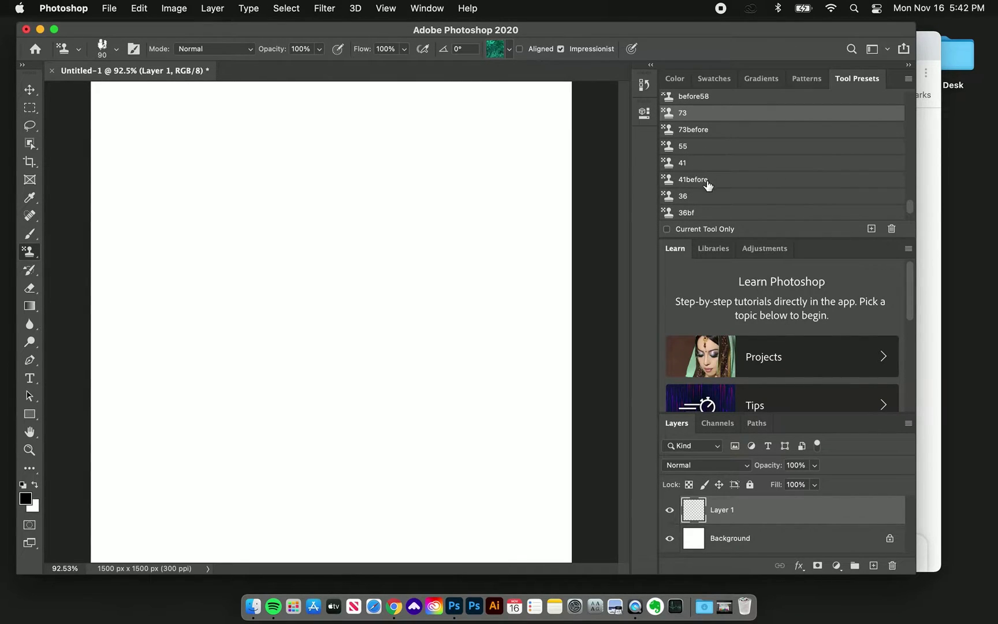
pyautogui.click(709, 184)
pyautogui.moveTo(211, 149)
pyautogui.mouseDown()
pyautogui.moveTo(178, 207)
pyautogui.moveTo(222, 230)
pyautogui.moveTo(217, 278)
pyautogui.moveTo(194, 304)
pyautogui.moveTo(216, 342)
pyautogui.moveTo(241, 354)
pyautogui.moveTo(240, 399)
pyautogui.moveTo(222, 421)
pyautogui.mouseUp()
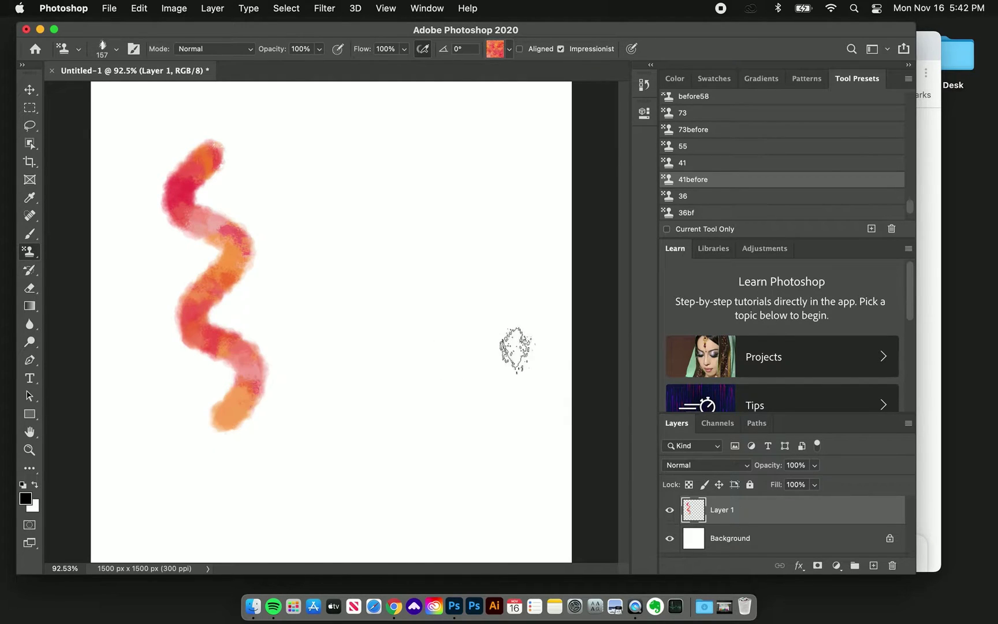
pyautogui.click(687, 165)
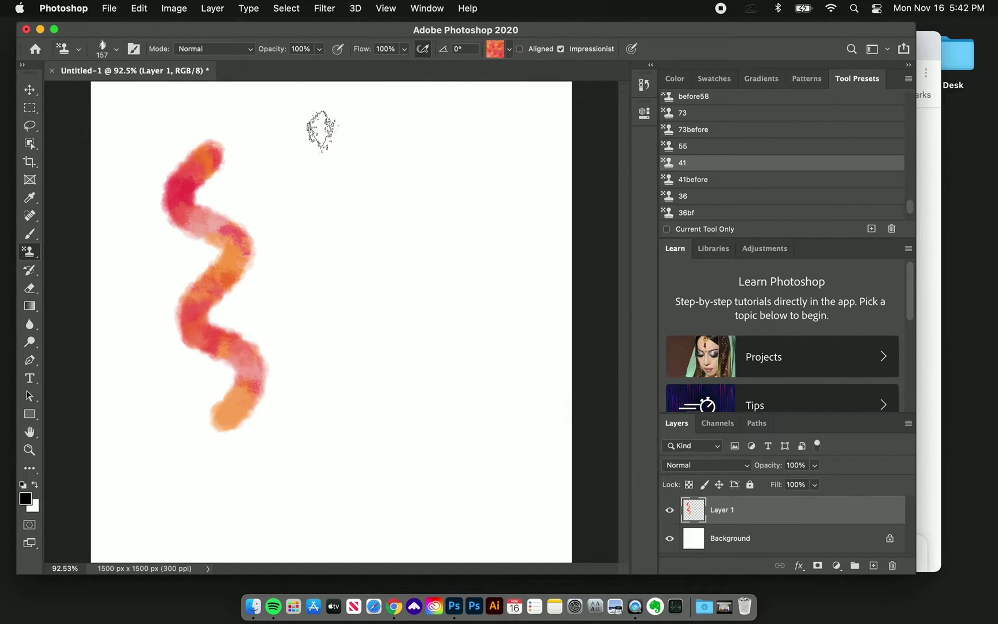
pyautogui.moveTo(322, 131)
pyautogui.mouseDown()
pyautogui.moveTo(297, 162)
pyautogui.moveTo(317, 177)
pyautogui.moveTo(354, 166)
pyautogui.moveTo(325, 209)
pyautogui.moveTo(381, 198)
pyautogui.moveTo(341, 262)
pyautogui.moveTo(364, 269)
pyautogui.moveTo(408, 254)
pyautogui.moveTo(416, 286)
pyautogui.mouseUp()
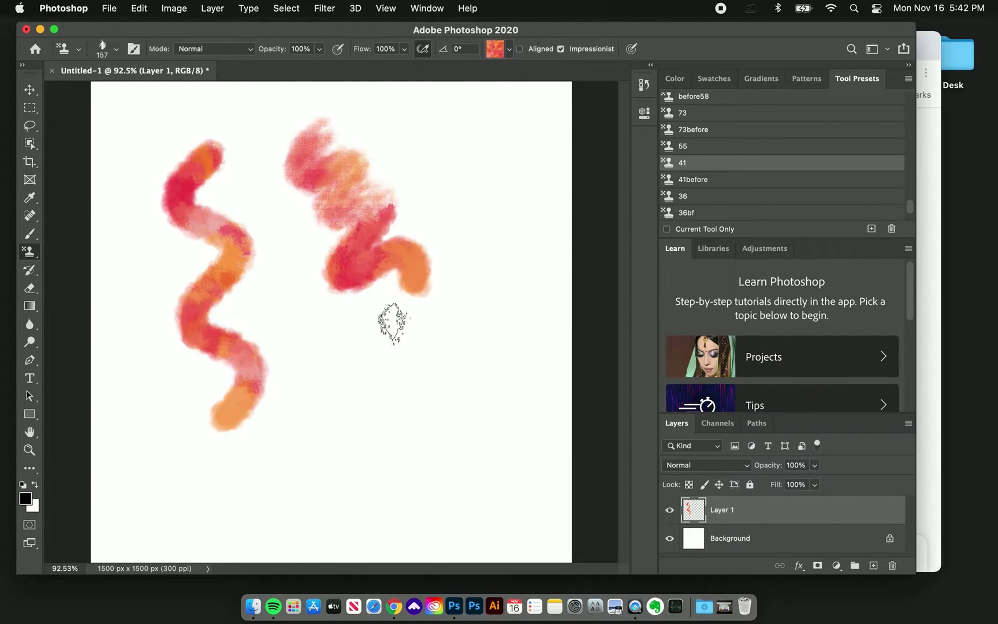
pyautogui.moveTo(393, 323); pyautogui.dragTo(389, 334)
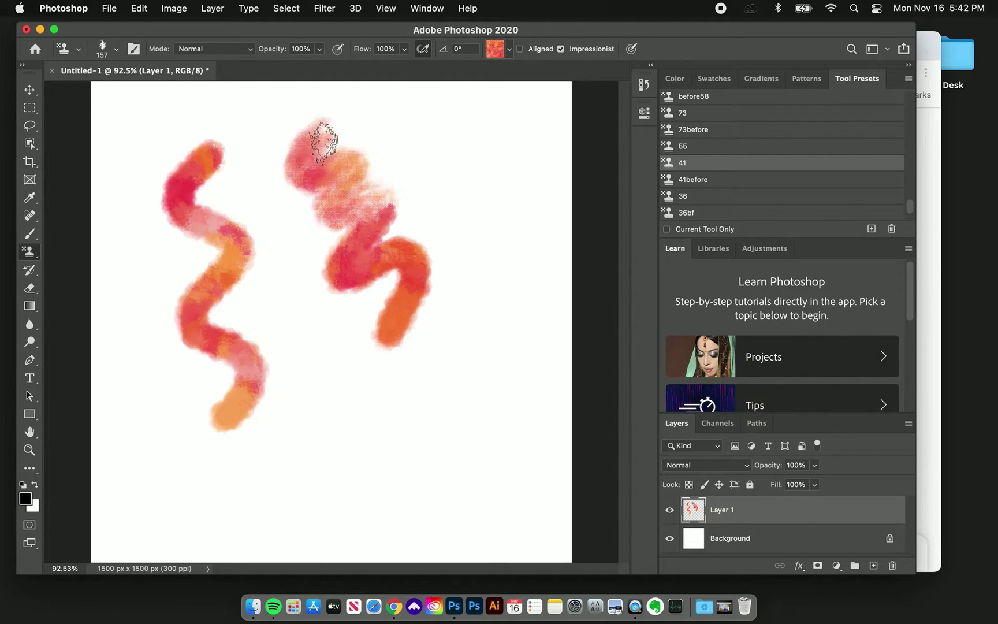
# Clear the canvas and try broad green textured strokes with the 36bf preset, then delete them.
pyautogui.press('Delete')
pyautogui.click(713, 214)
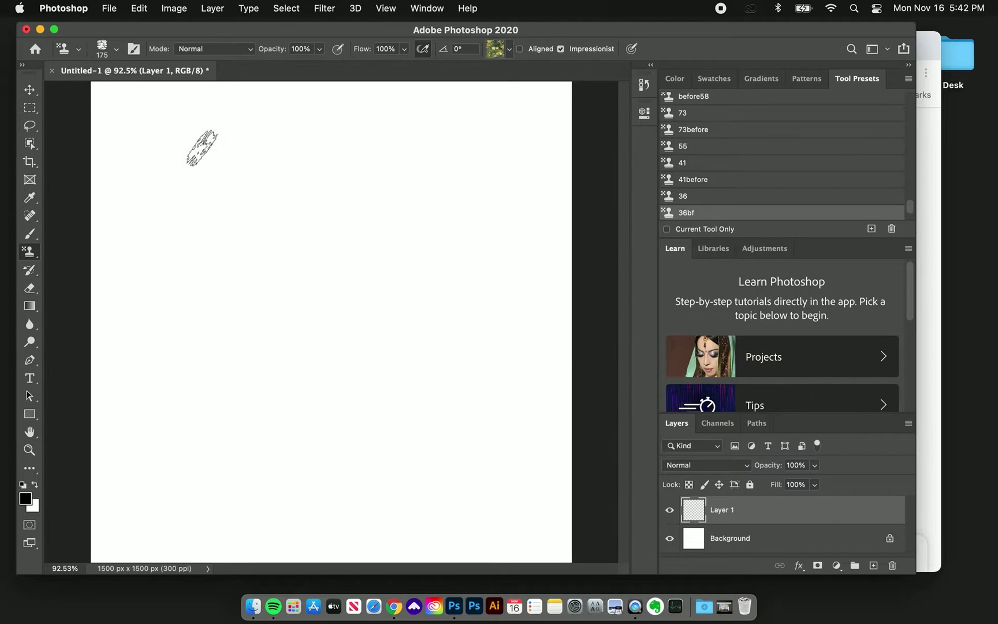
pyautogui.moveTo(202, 148)
pyautogui.mouseDown()
pyautogui.moveTo(174, 166)
pyautogui.moveTo(216, 180)
pyautogui.moveTo(177, 251)
pyautogui.moveTo(213, 253)
pyautogui.moveTo(183, 325)
pyautogui.moveTo(162, 436)
pyautogui.moveTo(116, 486)
pyautogui.mouseUp()
pyautogui.press('Delete')
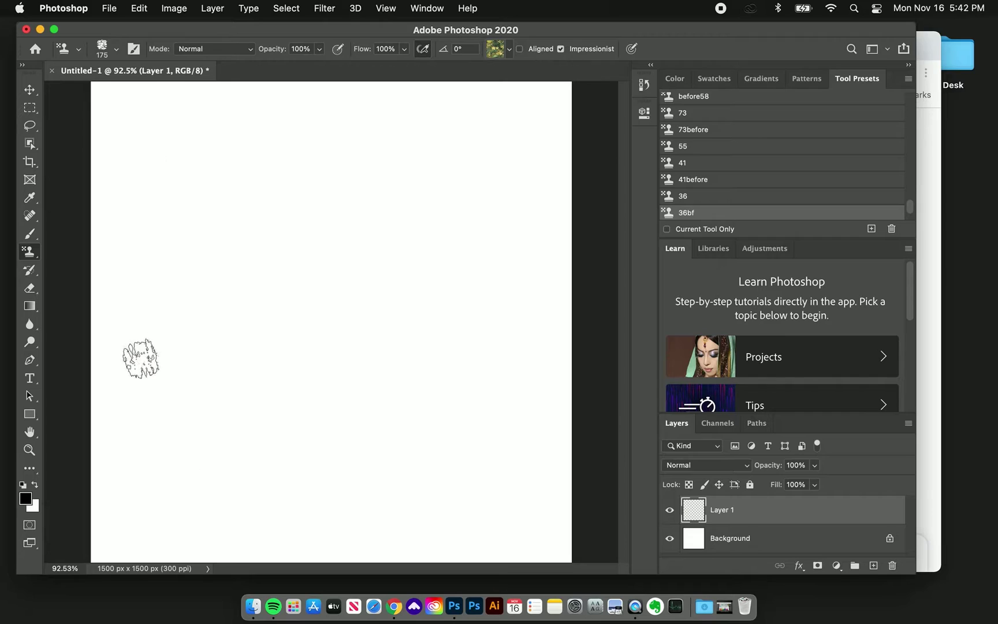
pyautogui.moveTo(138, 349)
pyautogui.mouseDown()
pyautogui.moveTo(246, 372)
pyautogui.moveTo(234, 396)
pyautogui.moveTo(104, 404)
pyautogui.moveTo(322, 423)
pyautogui.moveTo(345, 412)
pyautogui.mouseUp()
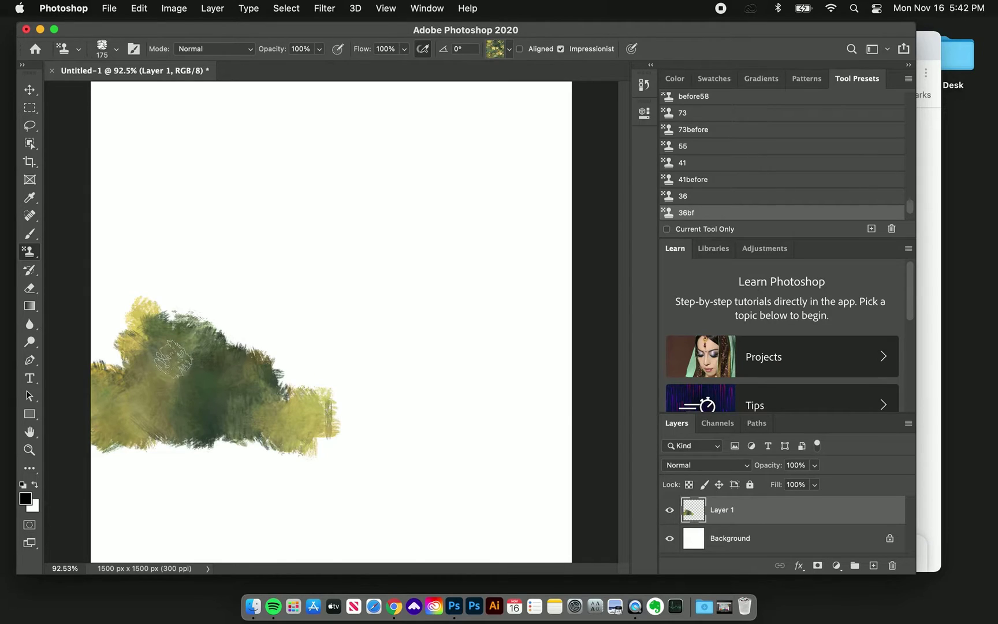
pyautogui.moveTo(191, 332)
pyautogui.mouseDown()
pyautogui.moveTo(159, 305)
pyautogui.moveTo(202, 370)
pyautogui.mouseUp()
pyautogui.press('Delete')
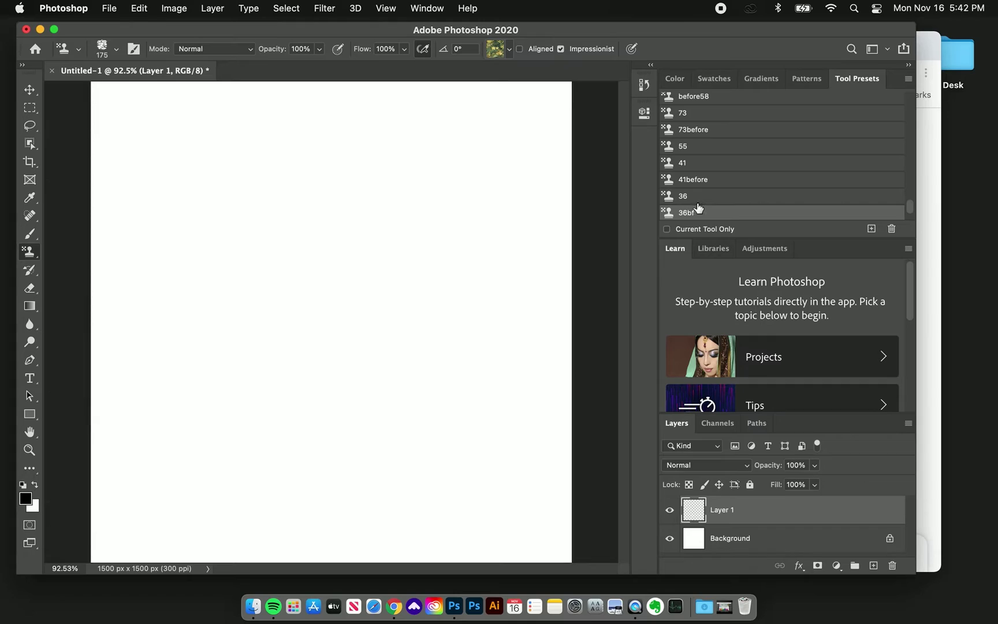
# Paint a thin 36bf stroke, then green-yellow strokes with the 36 preset beside it.
pyautogui.click(697, 200)
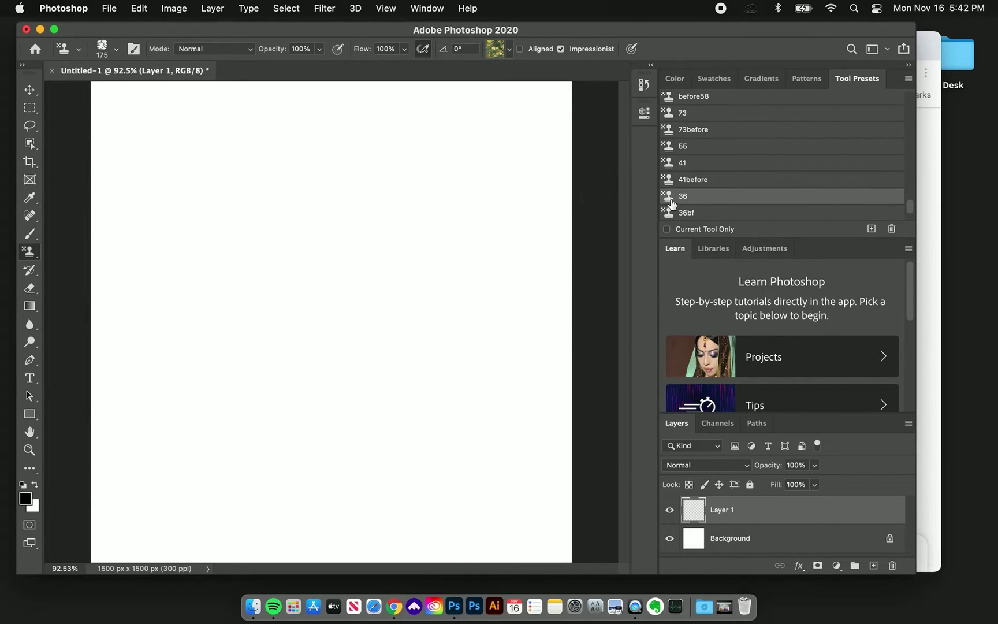
pyautogui.click(684, 213)
pyautogui.moveTo(173, 179); pyautogui.dragTo(155, 267)
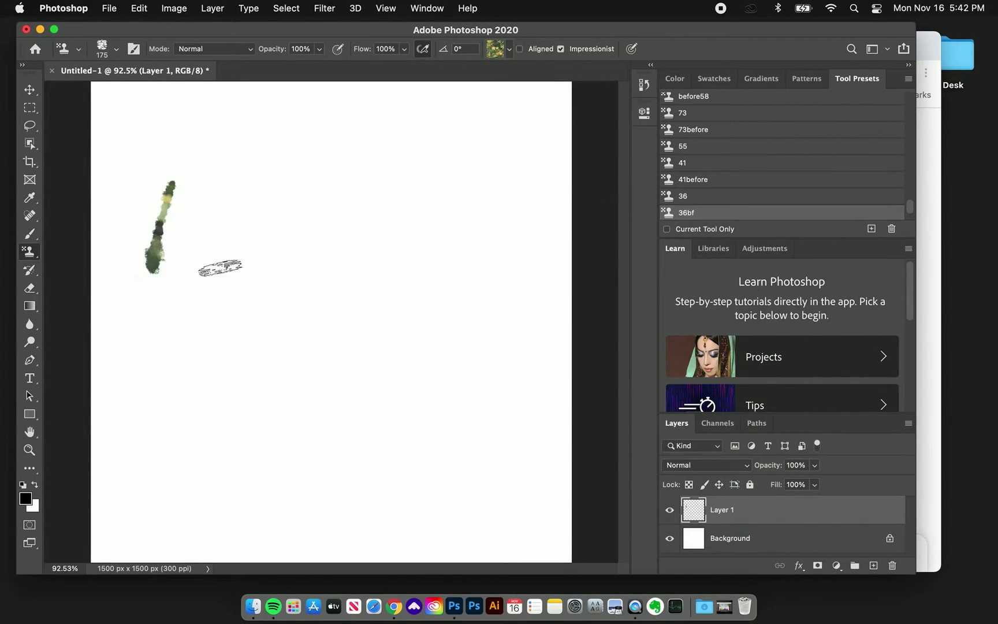
pyautogui.click(682, 196)
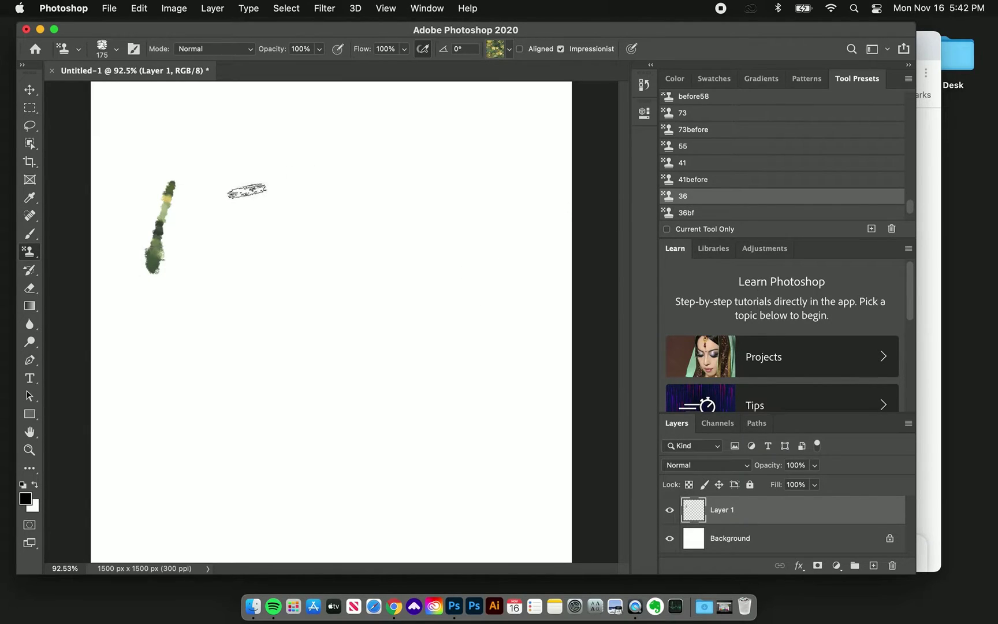
pyautogui.moveTo(252, 182); pyautogui.dragTo(217, 297)
pyautogui.moveTo(296, 199); pyautogui.dragTo(286, 309)
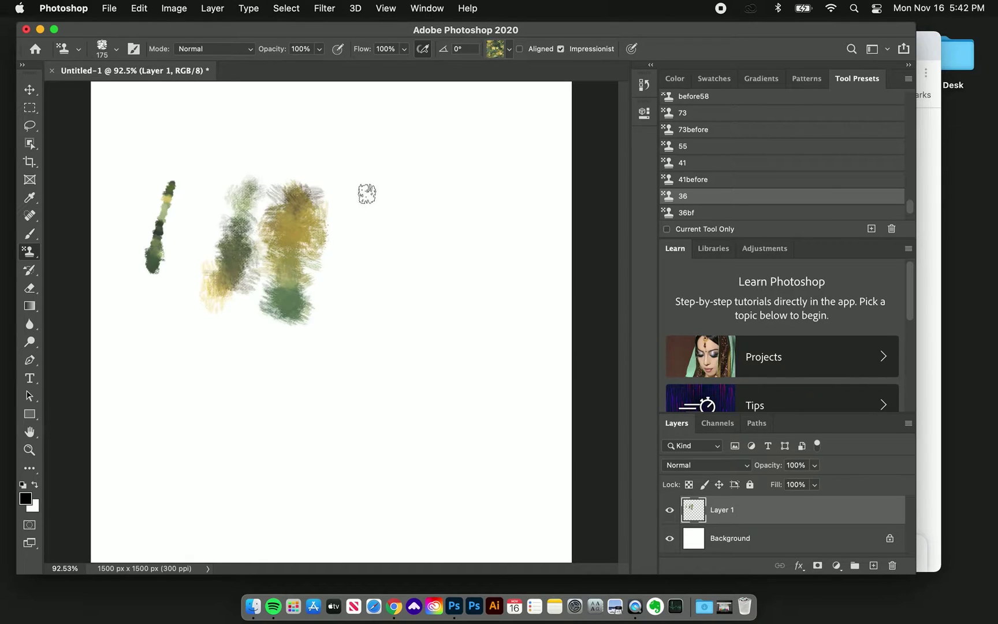
pyautogui.moveTo(367, 194); pyautogui.dragTo(353, 394)
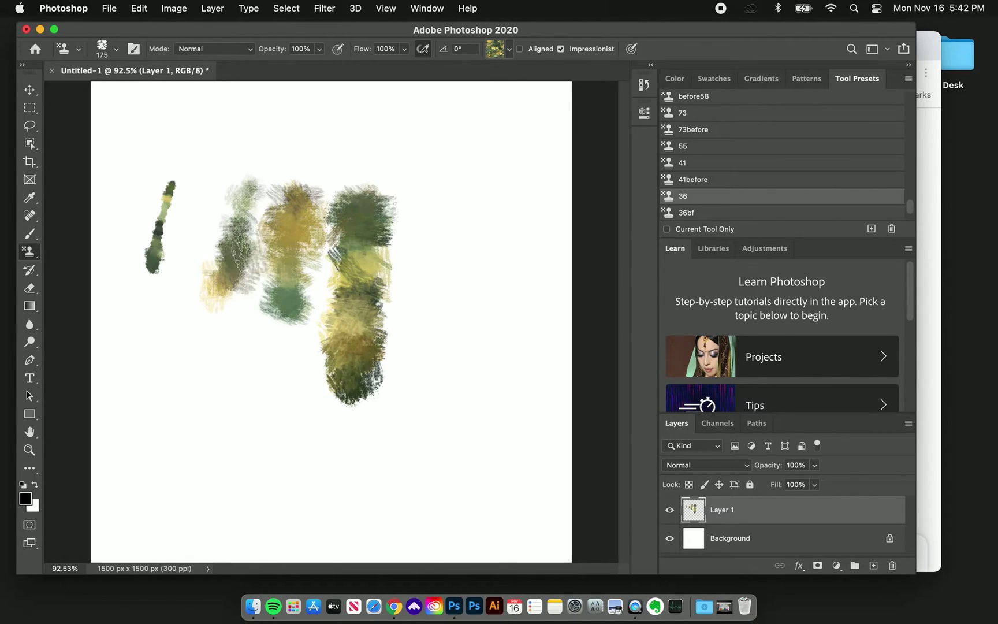
pyautogui.press('super+z')
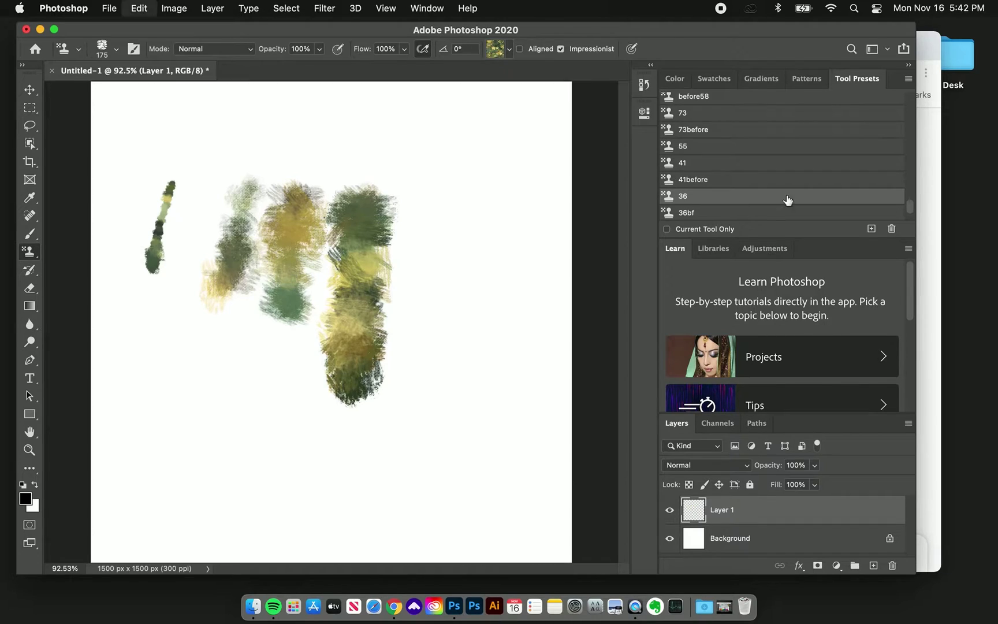
# Undo the previous strokes, then paint green strokes with 18bf and a comparison stroke with 18 to their right.
pyautogui.press('super+z')
pyautogui.scroll(-5, 906, 203)
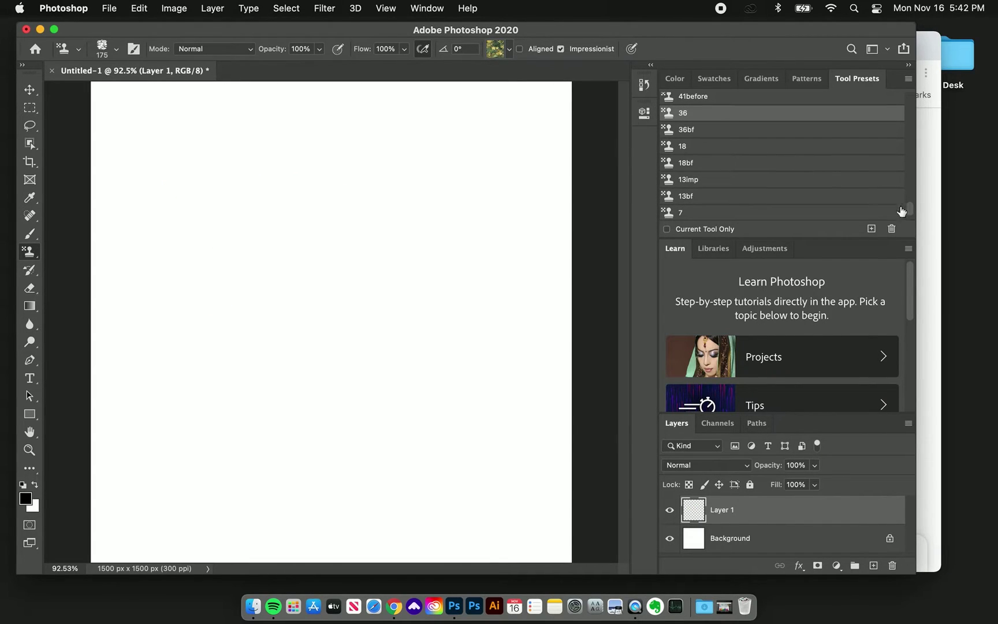
pyautogui.click(722, 148)
pyautogui.click(687, 165)
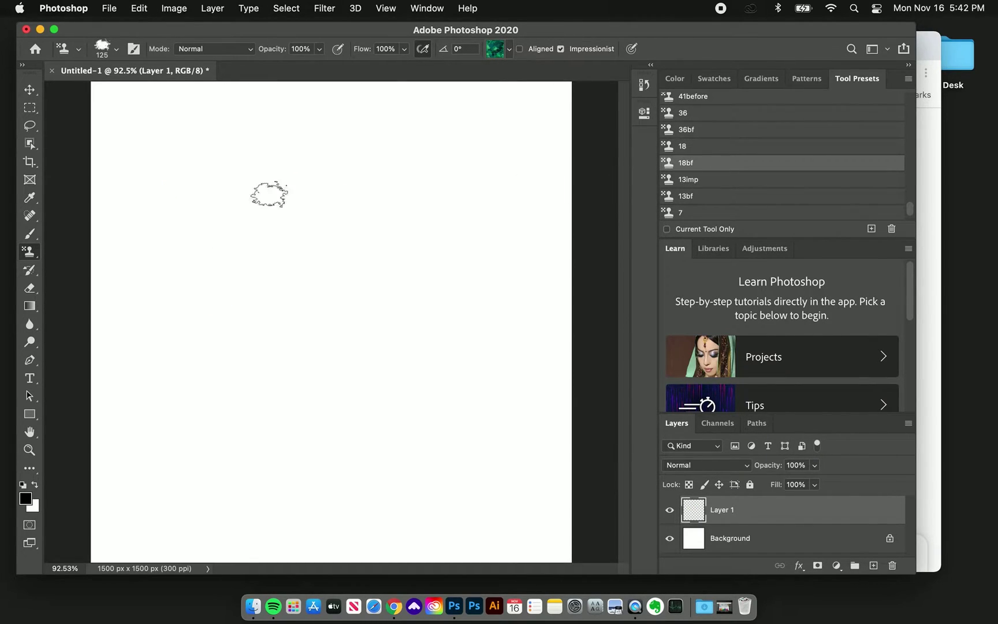
pyautogui.moveTo(197, 179)
pyautogui.mouseDown()
pyautogui.moveTo(180, 206)
pyautogui.moveTo(220, 216)
pyautogui.moveTo(190, 251)
pyautogui.moveTo(230, 298)
pyautogui.moveTo(199, 326)
pyautogui.moveTo(200, 363)
pyautogui.mouseUp()
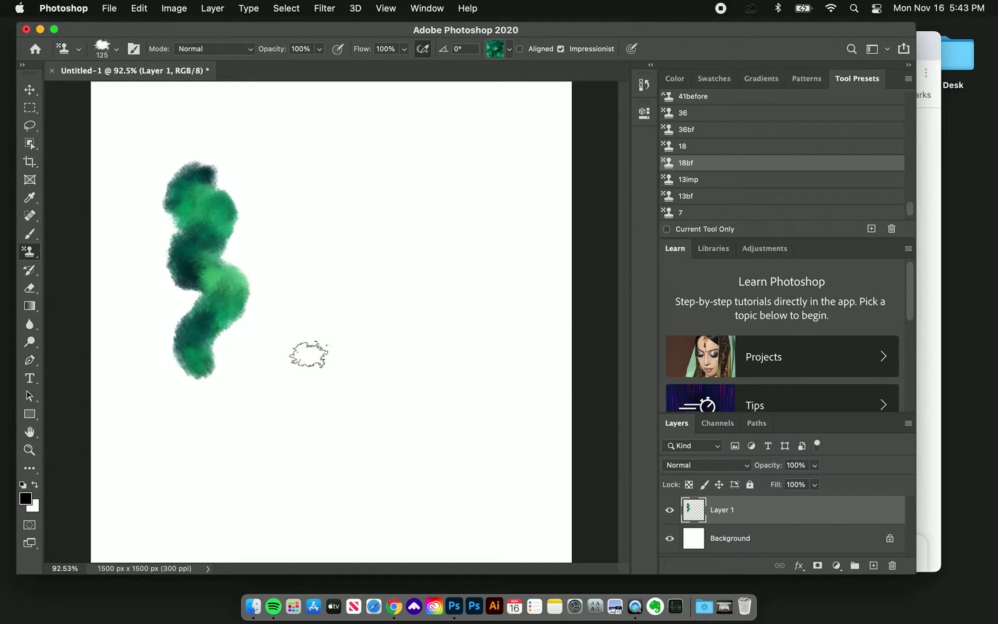
pyautogui.click(696, 149)
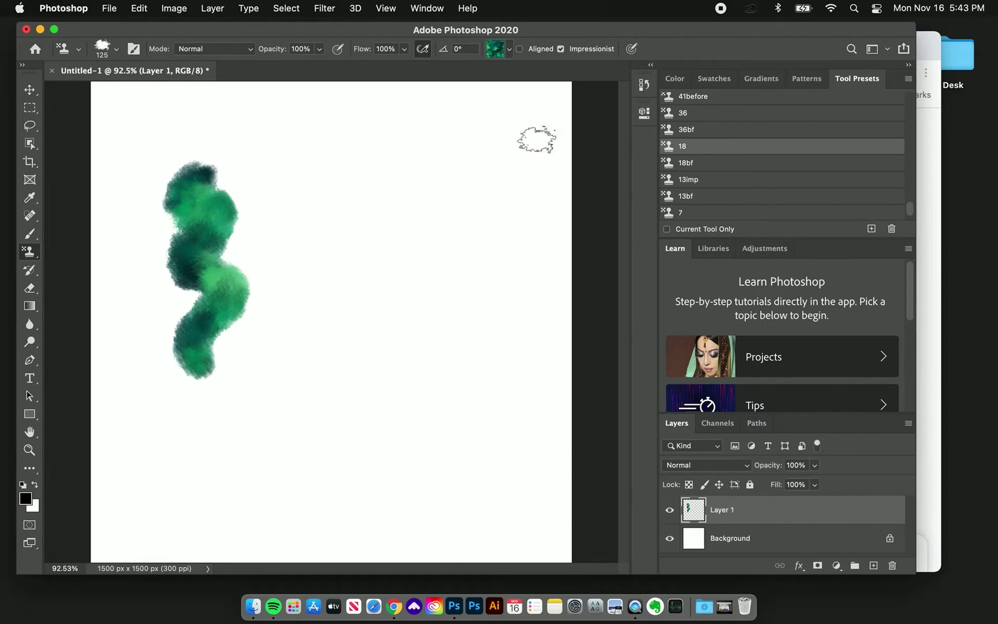
pyautogui.click(697, 163)
pyautogui.moveTo(254, 173); pyautogui.dragTo(255, 256)
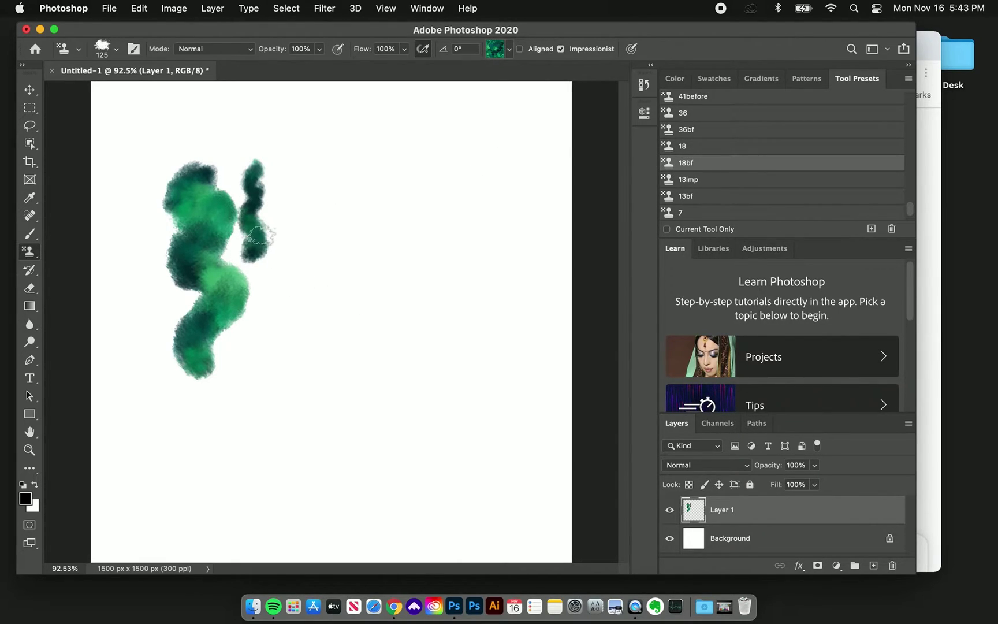
pyautogui.click(696, 149)
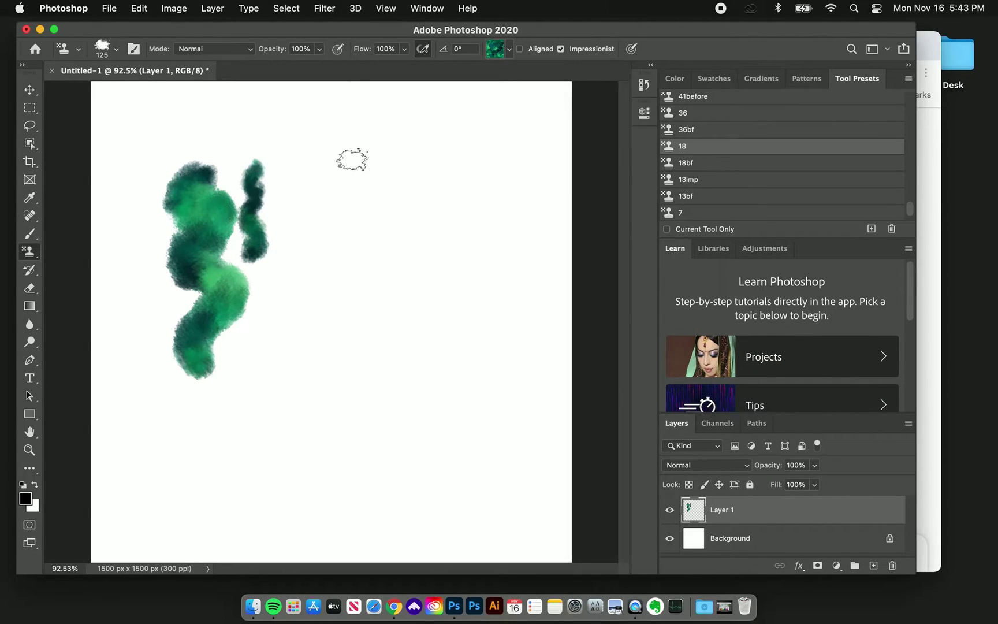
pyautogui.moveTo(343, 155)
pyautogui.mouseDown()
pyautogui.moveTo(327, 171)
pyautogui.moveTo(363, 174)
pyautogui.moveTo(360, 203)
pyautogui.moveTo(334, 230)
pyautogui.moveTo(354, 239)
pyautogui.moveTo(388, 233)
pyautogui.moveTo(408, 248)
pyautogui.moveTo(383, 301)
pyautogui.moveTo(398, 319)
pyautogui.mouseUp()
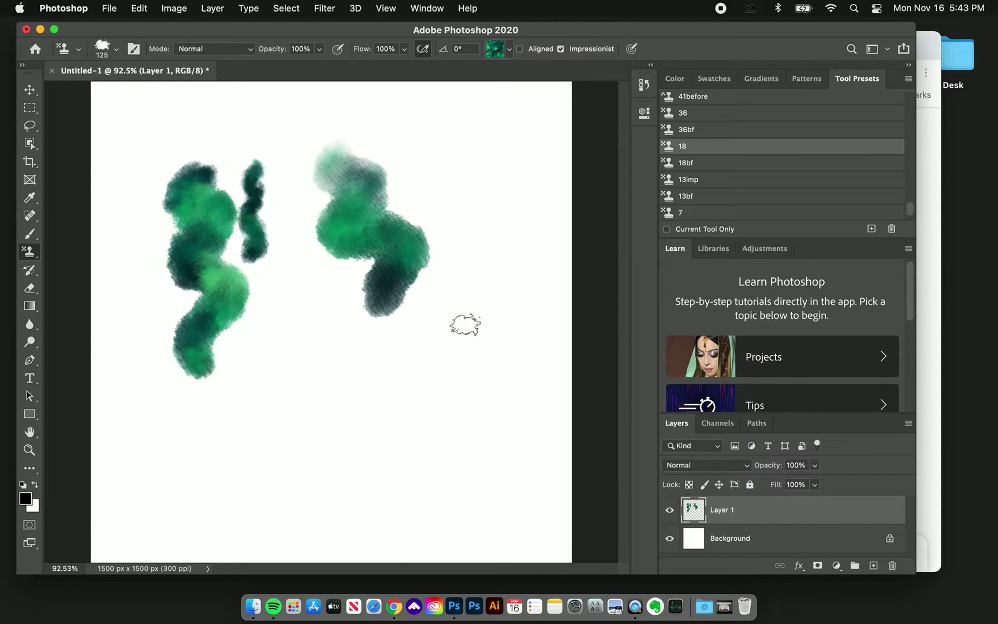
# Clear Layer 1, paint five purple-blue test strokes with the 13bf preset, then clear them.
pyautogui.press('Delete')
pyautogui.click(702, 197)
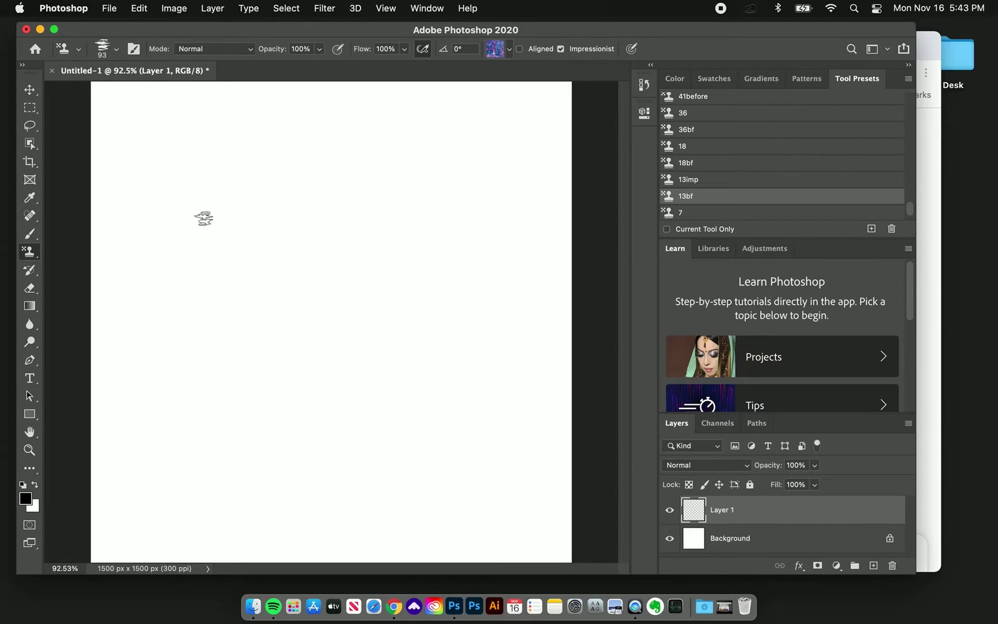
pyautogui.moveTo(205, 190); pyautogui.dragTo(197, 288)
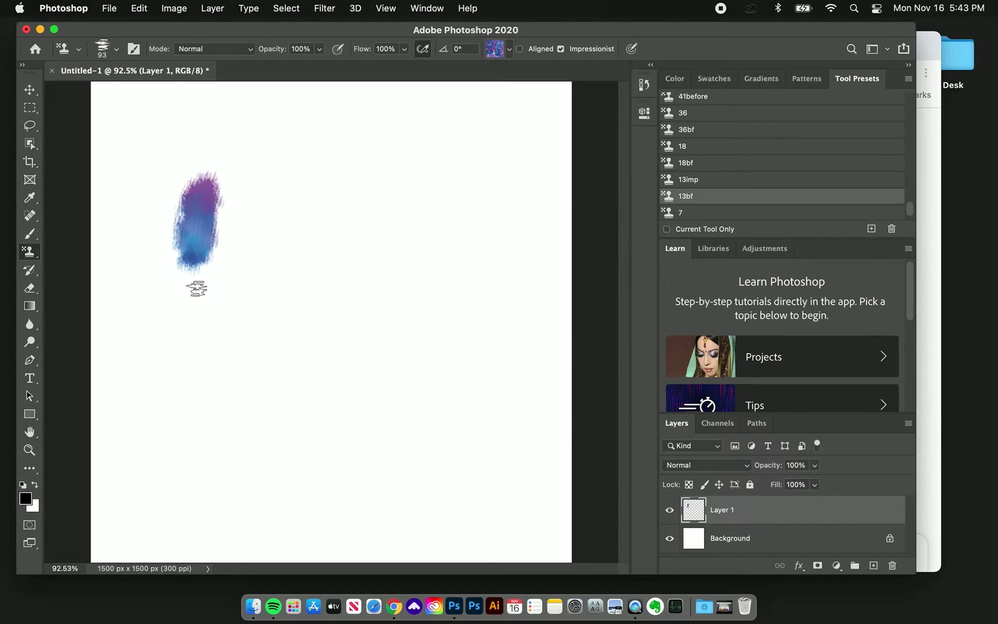
pyautogui.moveTo(241, 214); pyautogui.dragTo(255, 292)
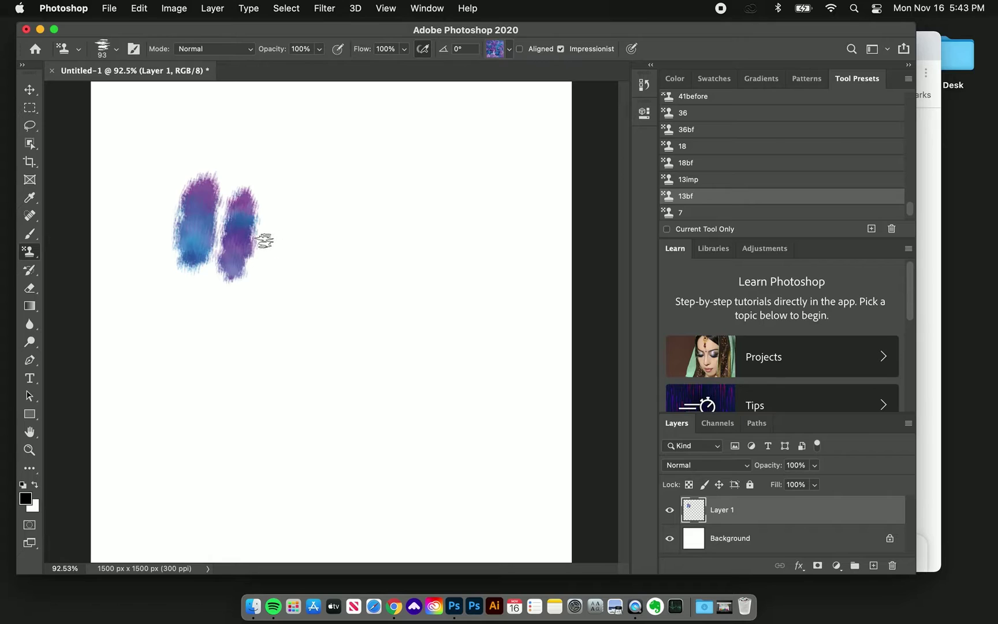
pyautogui.moveTo(281, 209); pyautogui.dragTo(255, 411)
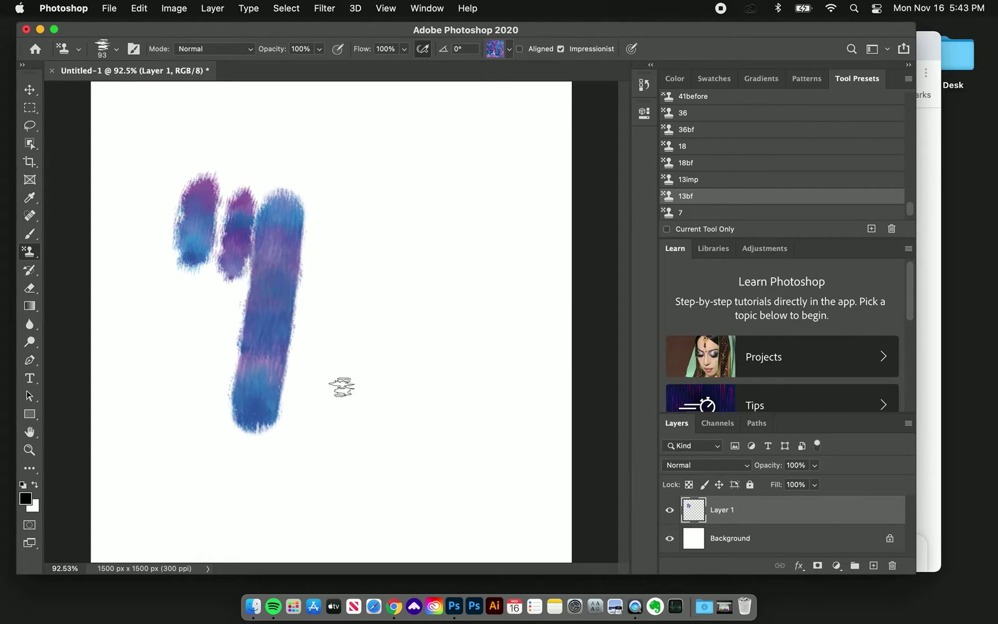
pyautogui.moveTo(180, 318); pyautogui.dragTo(172, 364)
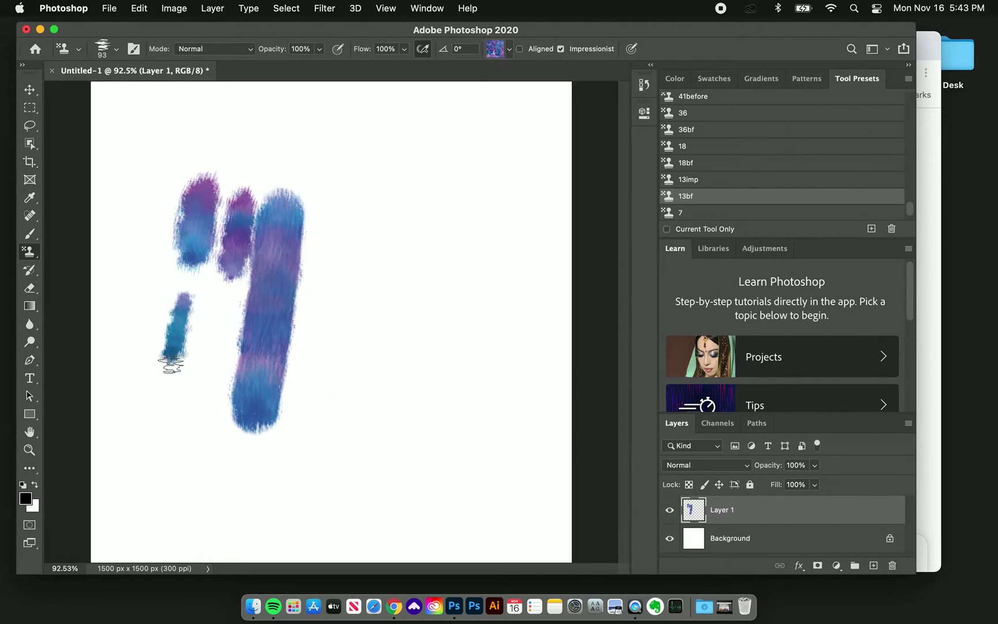
pyautogui.moveTo(377, 244)
pyautogui.mouseDown()
pyautogui.moveTo(344, 439)
pyautogui.moveTo(359, 435)
pyautogui.mouseUp()
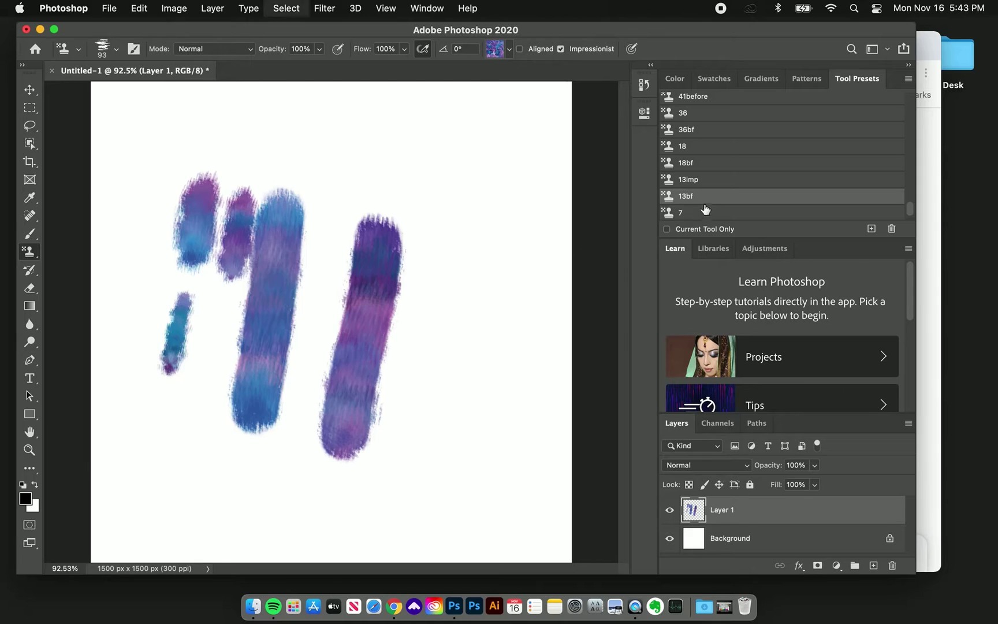
pyautogui.press('BackSpace')
# Paint four diagonal purple-blue strokes with the 13imp preset, then clear them.
pyautogui.click(696, 180)
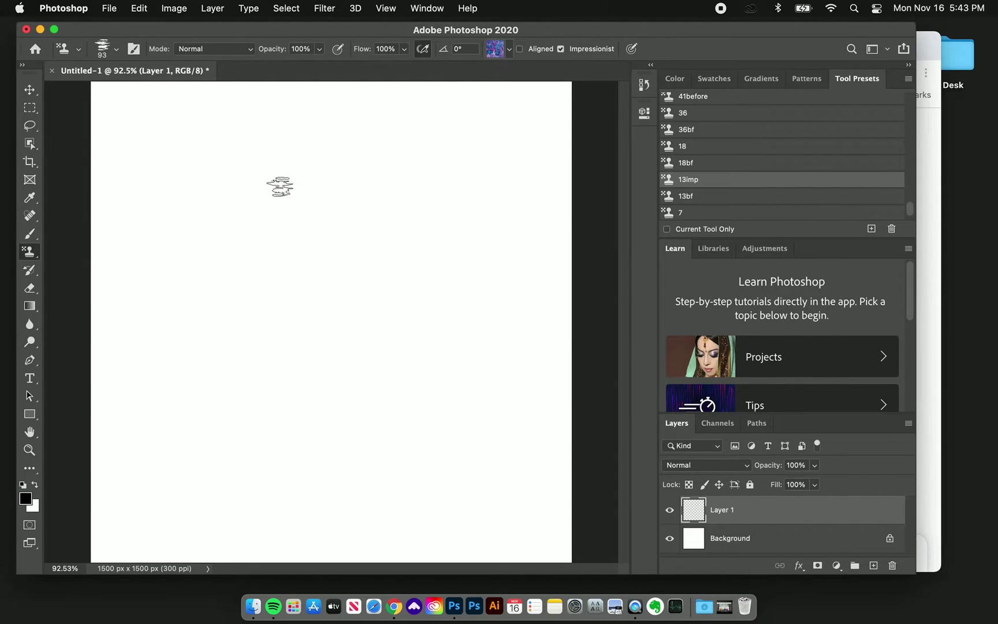
pyautogui.moveTo(280, 186); pyautogui.dragTo(246, 288)
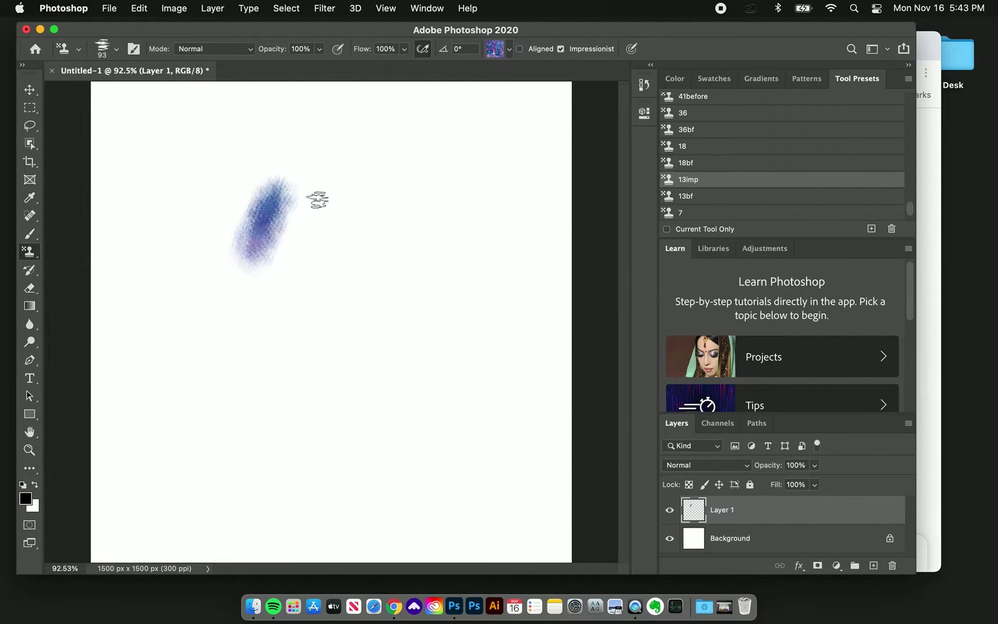
pyautogui.moveTo(318, 199); pyautogui.dragTo(283, 321)
pyautogui.moveTo(375, 220)
pyautogui.mouseDown()
pyautogui.moveTo(361, 231)
pyautogui.moveTo(337, 367)
pyautogui.mouseUp()
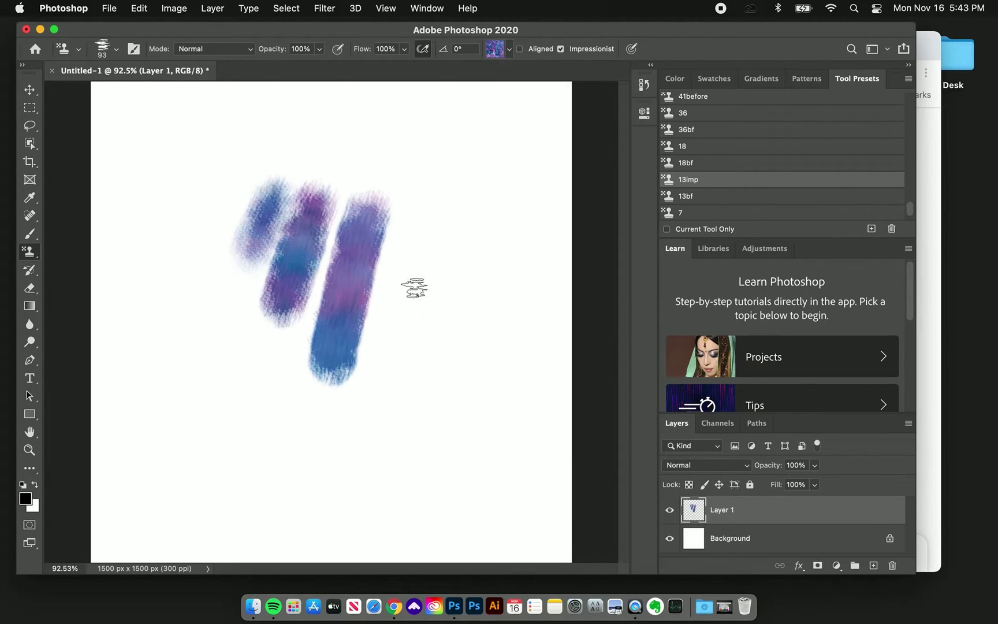
pyautogui.moveTo(414, 288); pyautogui.dragTo(395, 421)
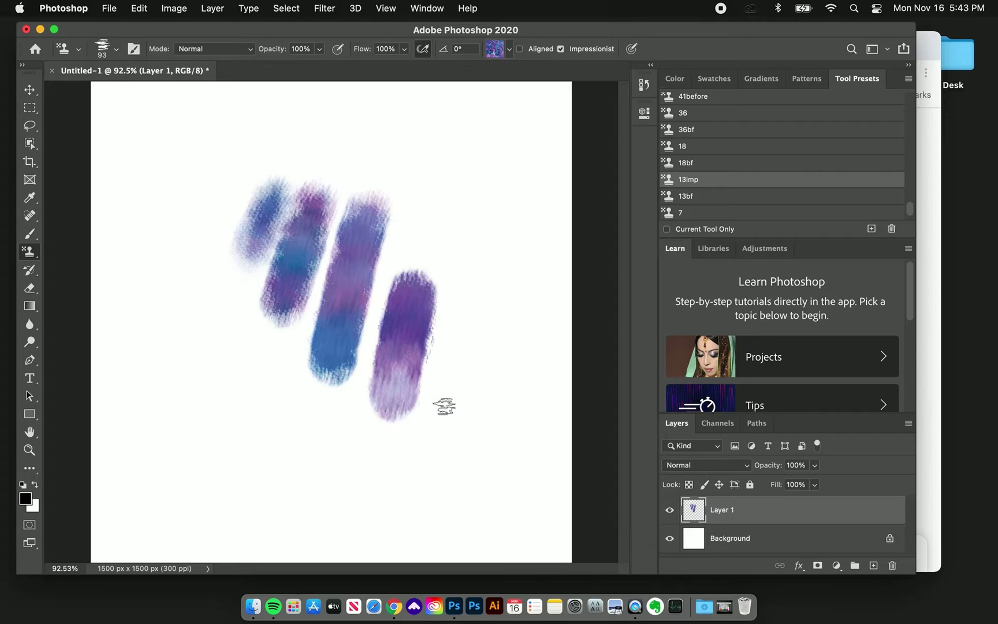
pyautogui.press('Delete')
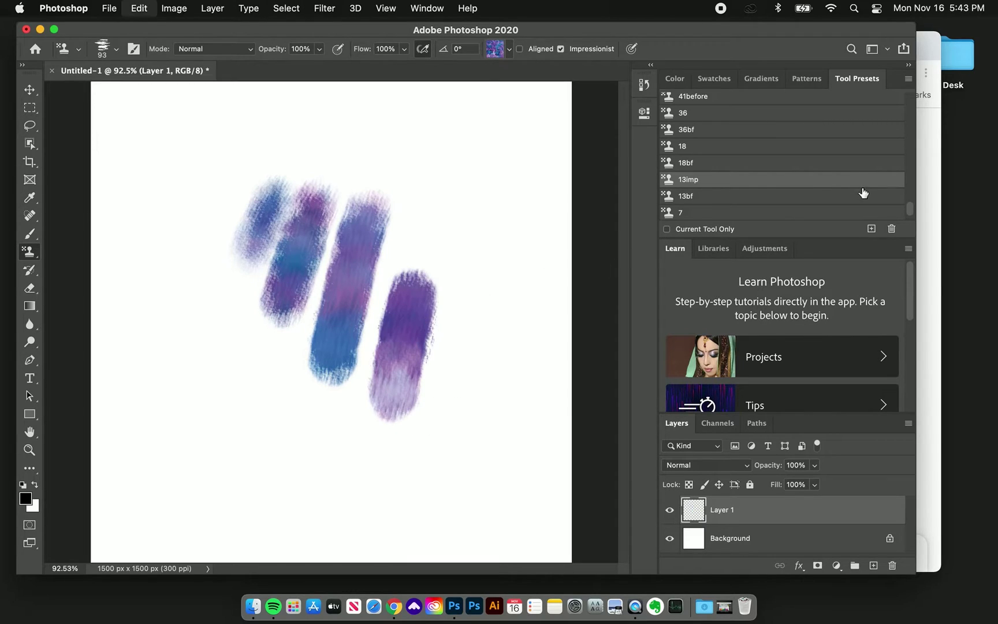
# Paint three yellow-brown test strokes on the left with the 7bf preset.
pyautogui.scroll(-2, 909, 209)
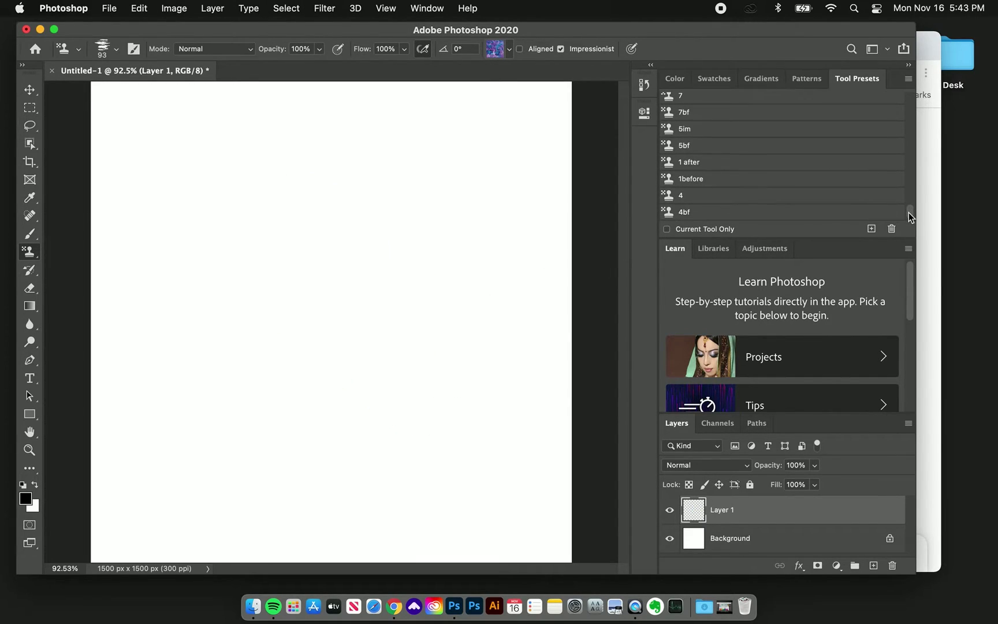
pyautogui.click(692, 195)
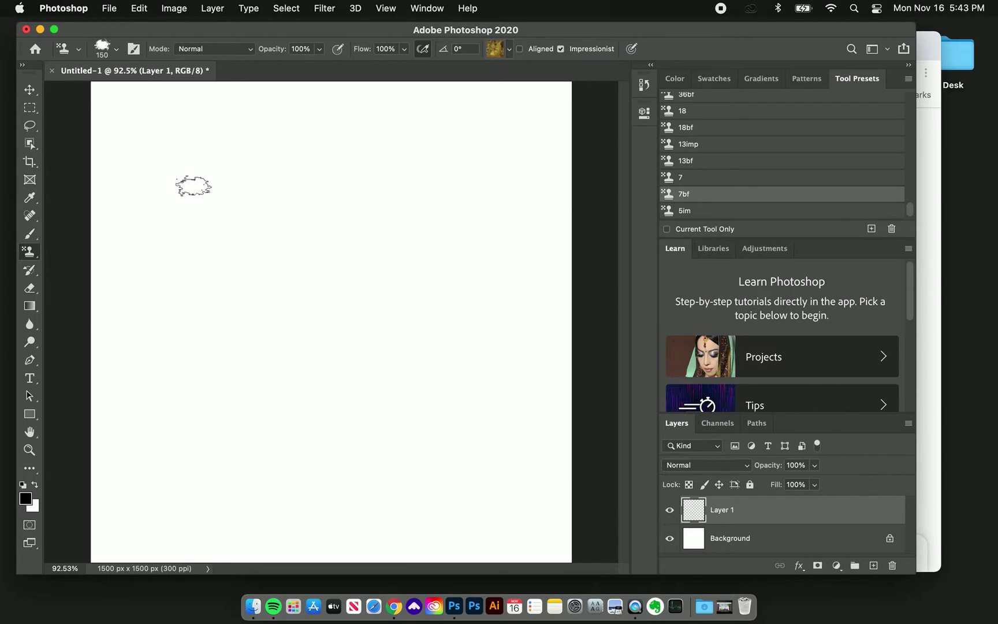
pyautogui.moveTo(192, 183); pyautogui.dragTo(169, 353)
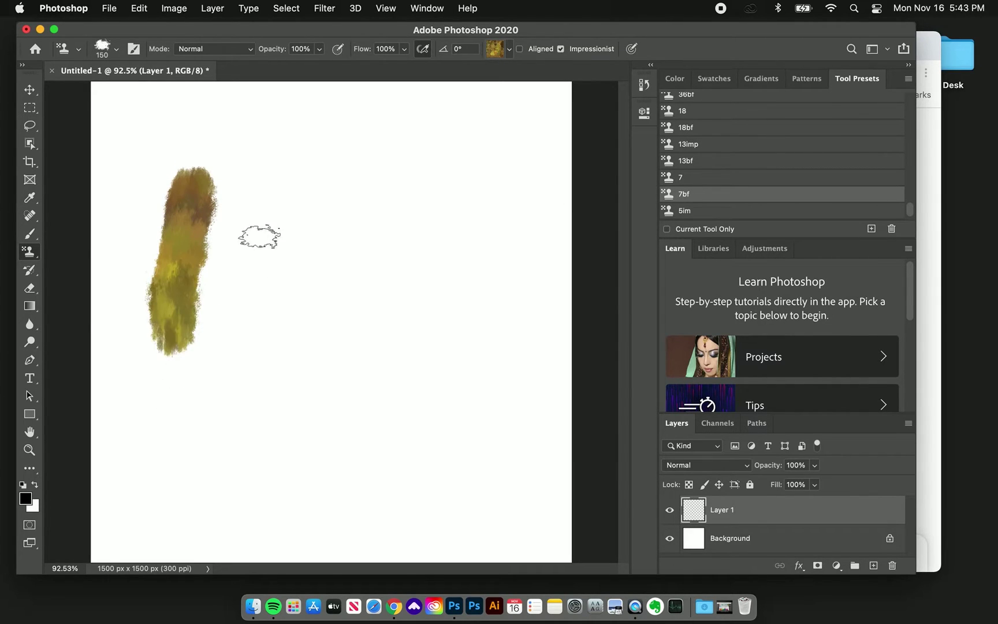
pyautogui.moveTo(253, 216); pyautogui.dragTo(245, 335)
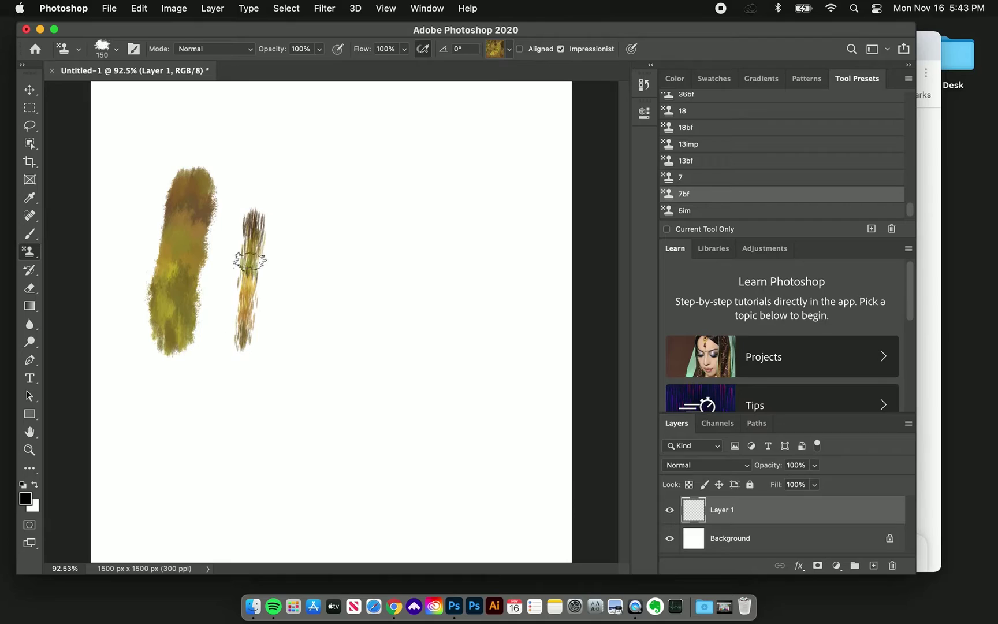
pyautogui.moveTo(225, 250); pyautogui.dragTo(224, 359)
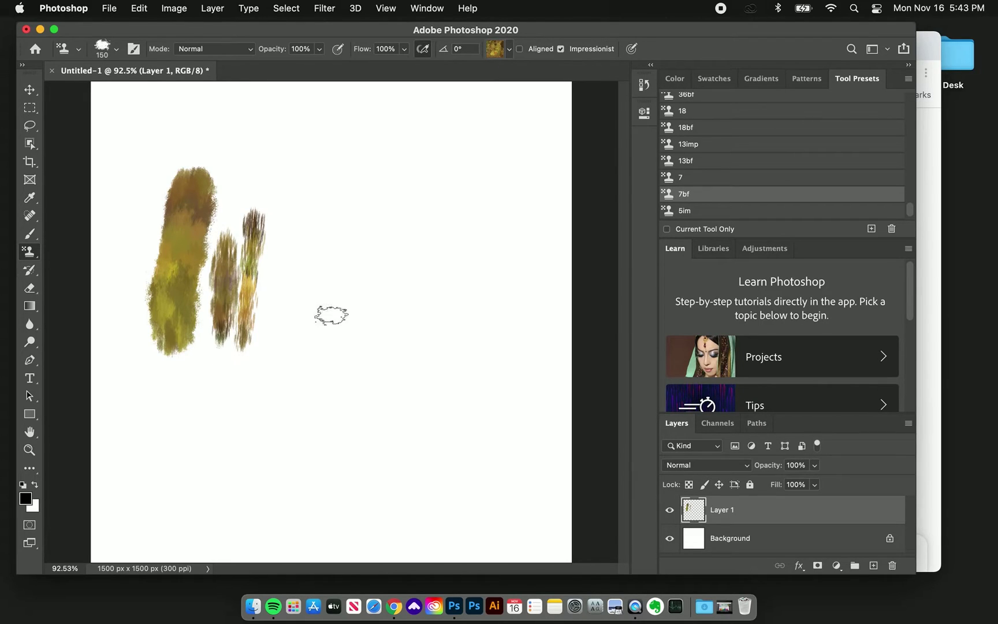
# Paint brown and olive comparison strokes to the right with the 7 preset.
pyautogui.click(682, 177)
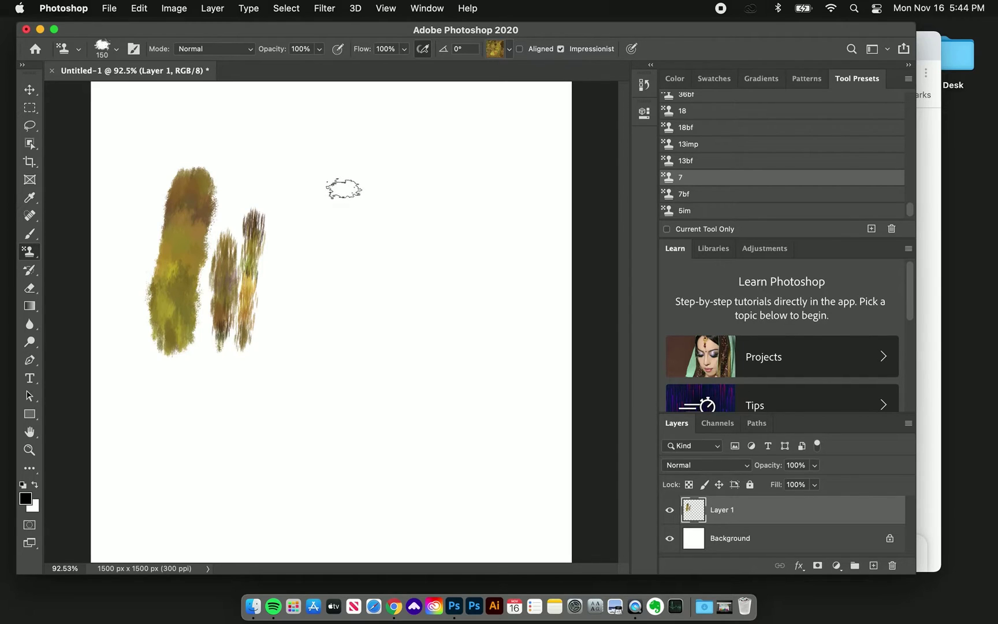
pyautogui.moveTo(343, 188)
pyautogui.mouseDown()
pyautogui.moveTo(364, 208)
pyautogui.moveTo(347, 252)
pyautogui.moveTo(342, 331)
pyautogui.mouseUp()
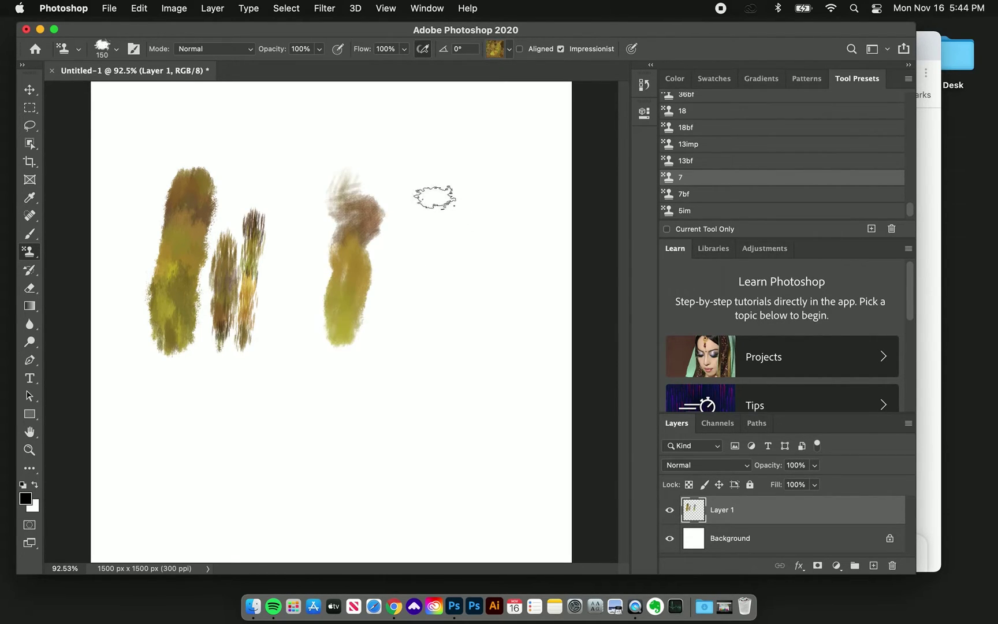
pyautogui.press('super+z')
pyautogui.moveTo(364, 183); pyautogui.dragTo(348, 289)
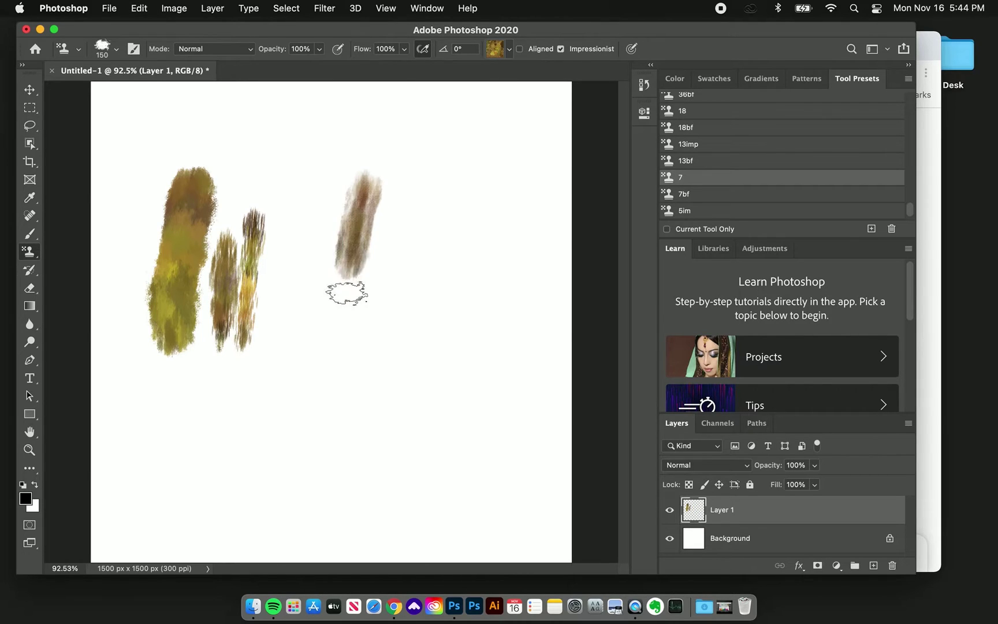
pyautogui.moveTo(409, 184); pyautogui.dragTo(397, 270)
pyautogui.moveTo(396, 316); pyautogui.dragTo(397, 333)
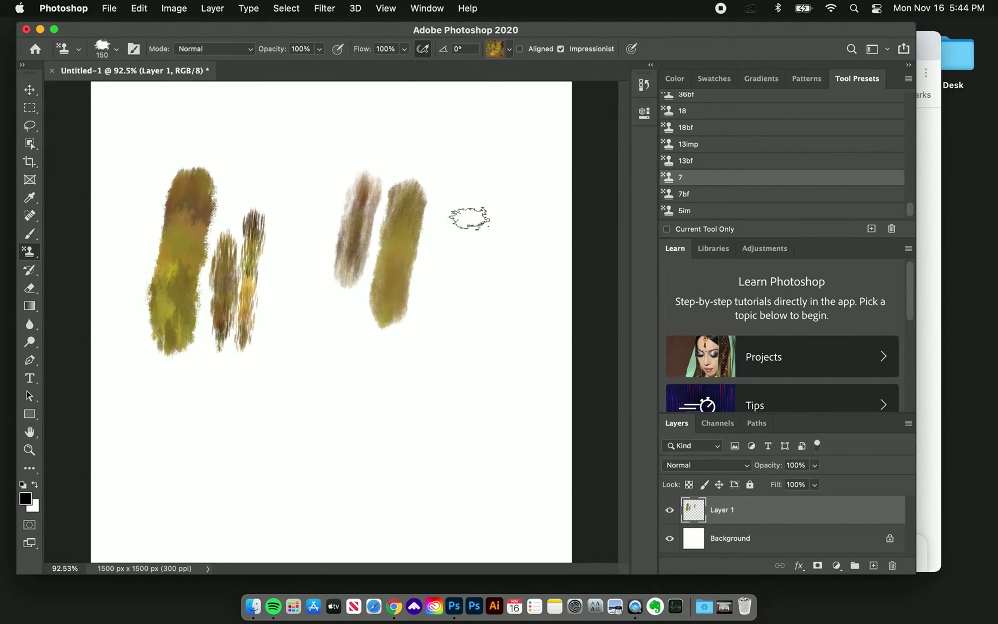
pyautogui.moveTo(457, 201)
pyautogui.mouseDown()
pyautogui.moveTo(418, 415)
pyautogui.moveTo(420, 384)
pyautogui.mouseUp()
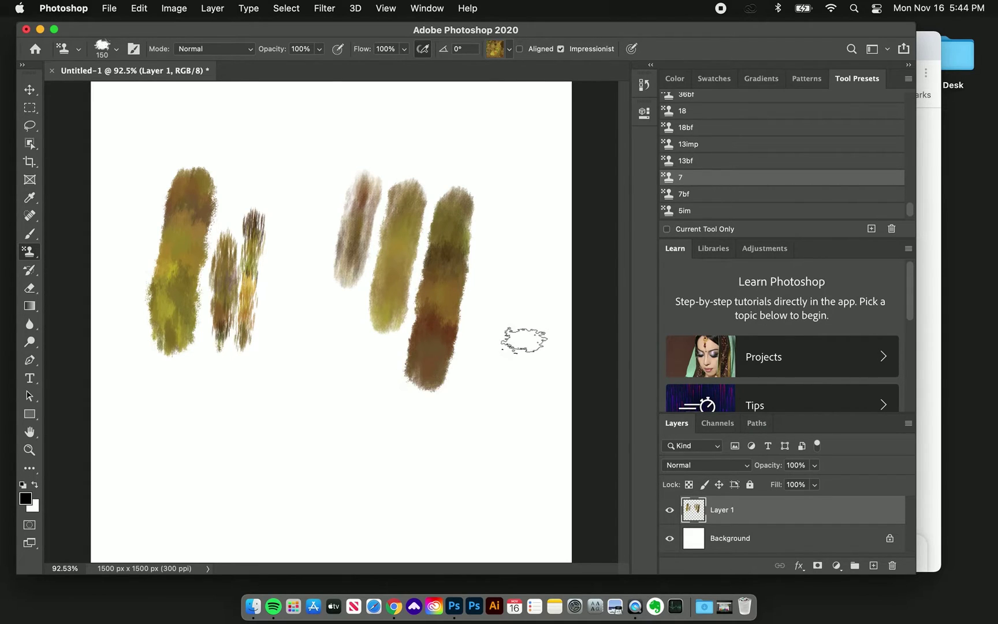
# Clear the 7bf and 7 strokes and paint a greenish test stroke with the 5bf preset.
pyautogui.press('BackSpace')
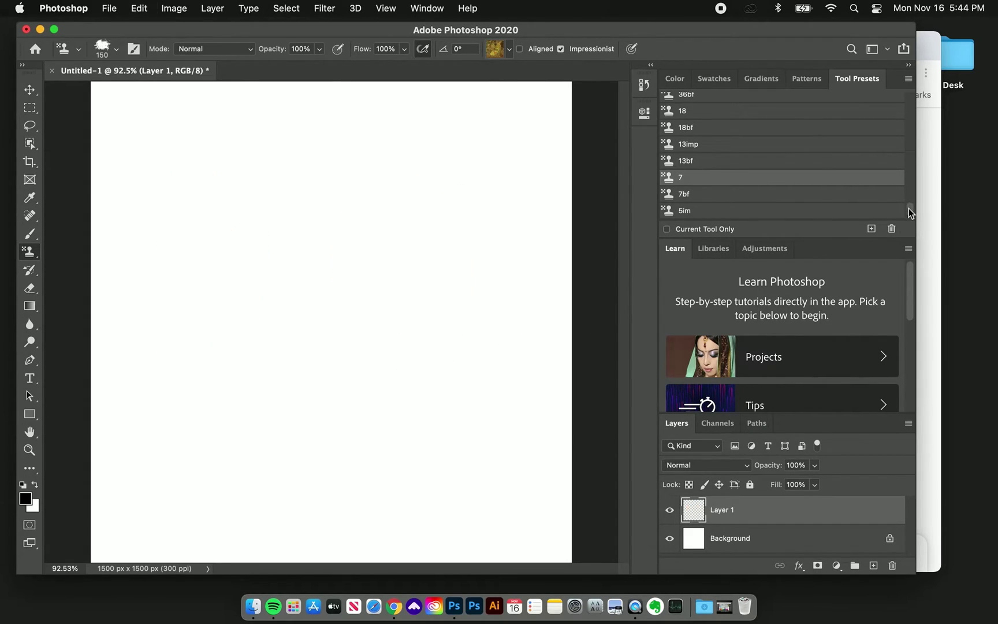
pyautogui.moveTo(909, 208); pyautogui.dragTo(909, 214)
pyautogui.click(681, 141)
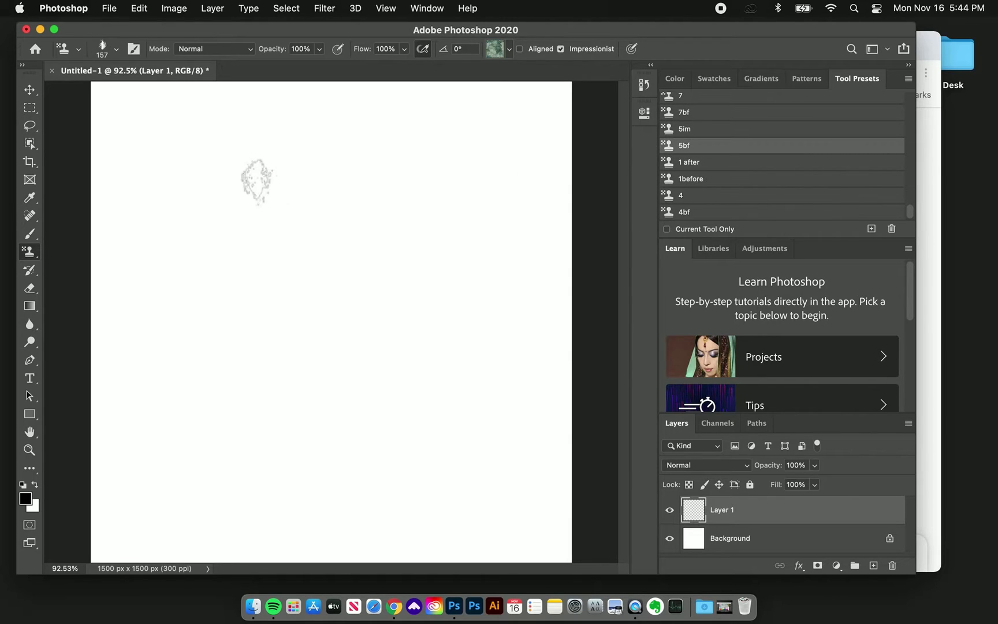
pyautogui.moveTo(241, 174)
pyautogui.mouseDown()
pyautogui.moveTo(219, 209)
pyautogui.moveTo(244, 241)
pyautogui.moveTo(242, 275)
pyautogui.moveTo(192, 310)
pyautogui.moveTo(188, 326)
pyautogui.moveTo(234, 360)
pyautogui.moveTo(259, 409)
pyautogui.moveTo(287, 397)
pyautogui.mouseUp()
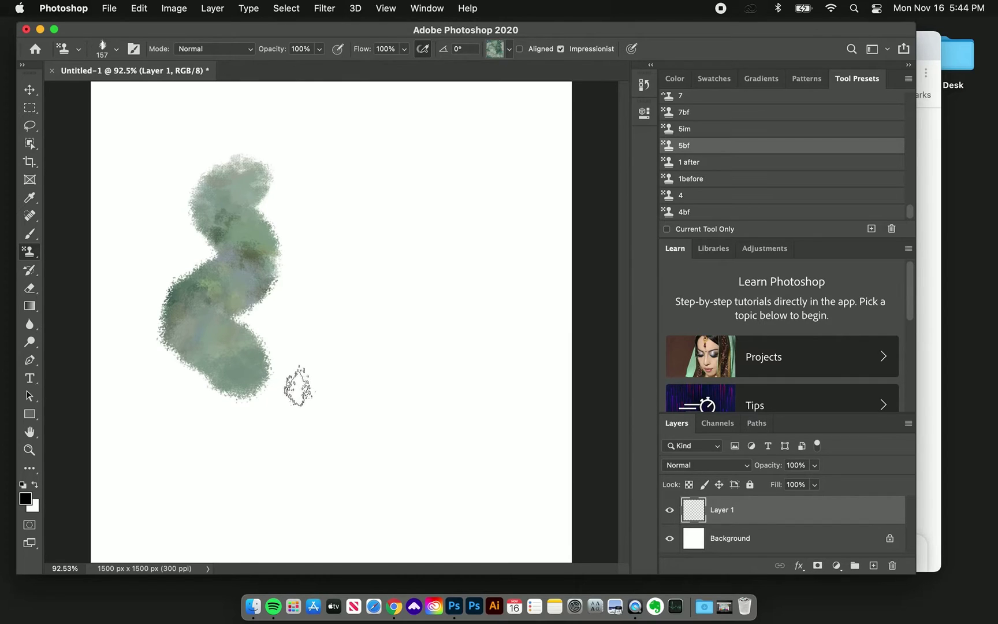
# Load the 5im preset and paint two more green strokes to the right of the first.
pyautogui.press('super+1')
pyautogui.click(695, 129)
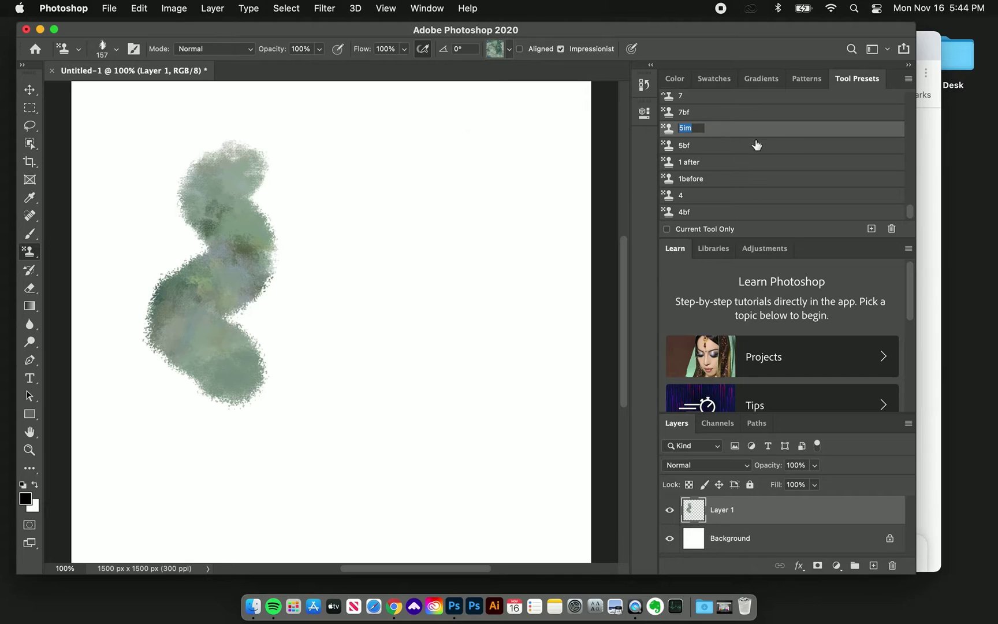
pyautogui.click(713, 118)
pyautogui.click(705, 134)
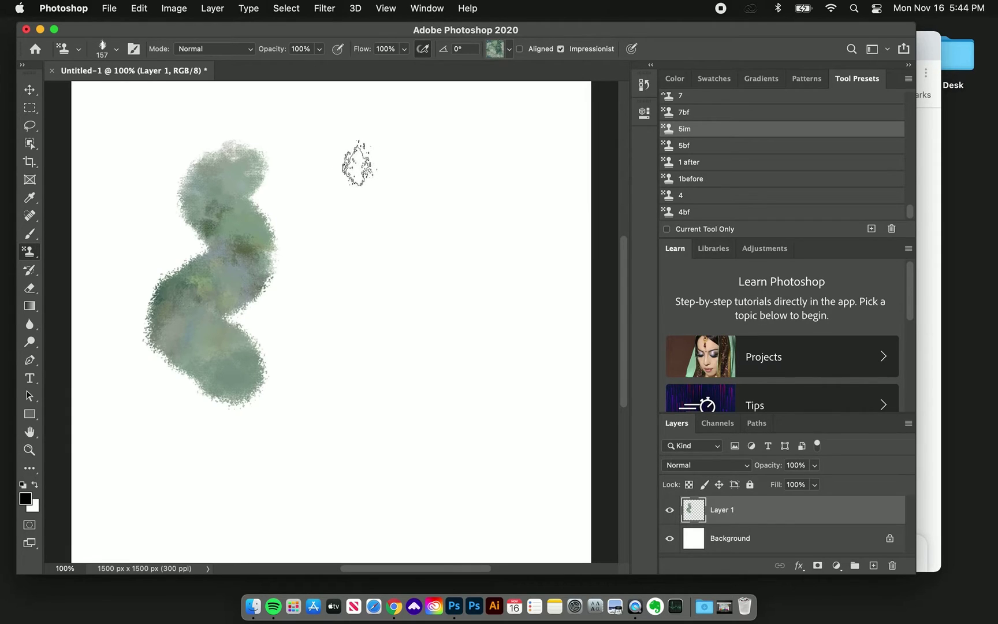
pyautogui.moveTo(357, 162)
pyautogui.mouseDown()
pyautogui.moveTo(342, 184)
pyautogui.moveTo(375, 206)
pyautogui.moveTo(378, 222)
pyautogui.moveTo(357, 246)
pyautogui.moveTo(360, 262)
pyautogui.moveTo(404, 288)
pyautogui.moveTo(379, 326)
pyautogui.moveTo(394, 350)
pyautogui.mouseUp()
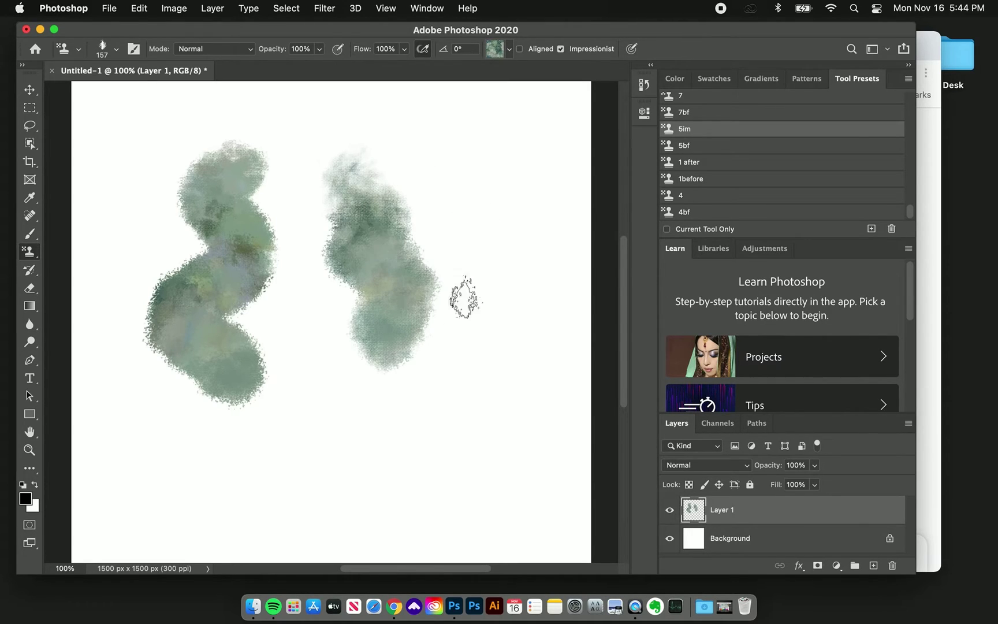
pyautogui.moveTo(454, 139)
pyautogui.mouseDown()
pyautogui.moveTo(456, 222)
pyautogui.moveTo(495, 216)
pyautogui.moveTo(513, 168)
pyautogui.moveTo(496, 243)
pyautogui.moveTo(503, 266)
pyautogui.moveTo(542, 260)
pyautogui.moveTo(515, 227)
pyautogui.mouseUp()
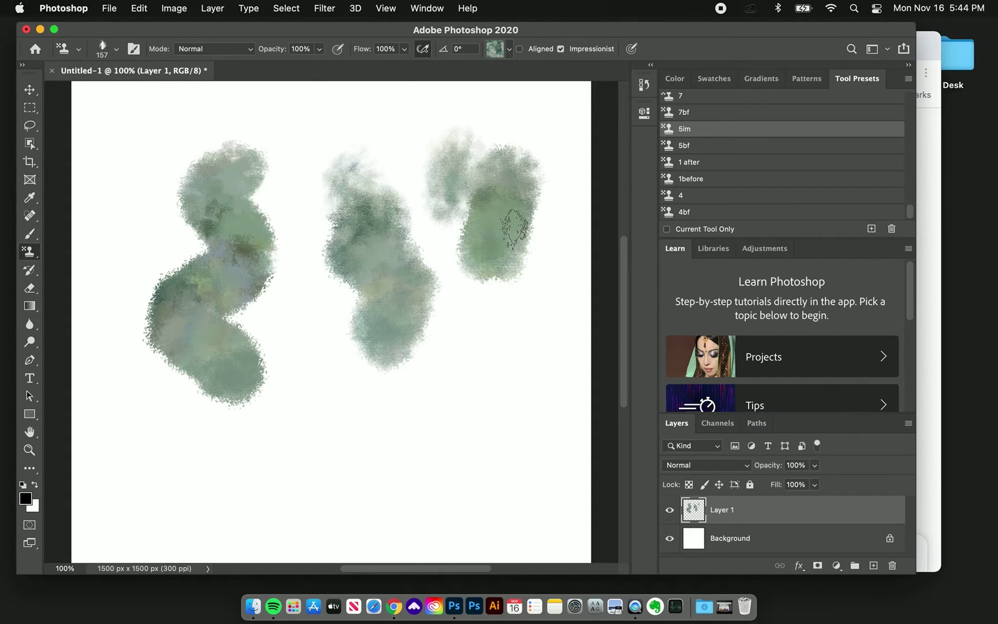
pyautogui.press('super+a')
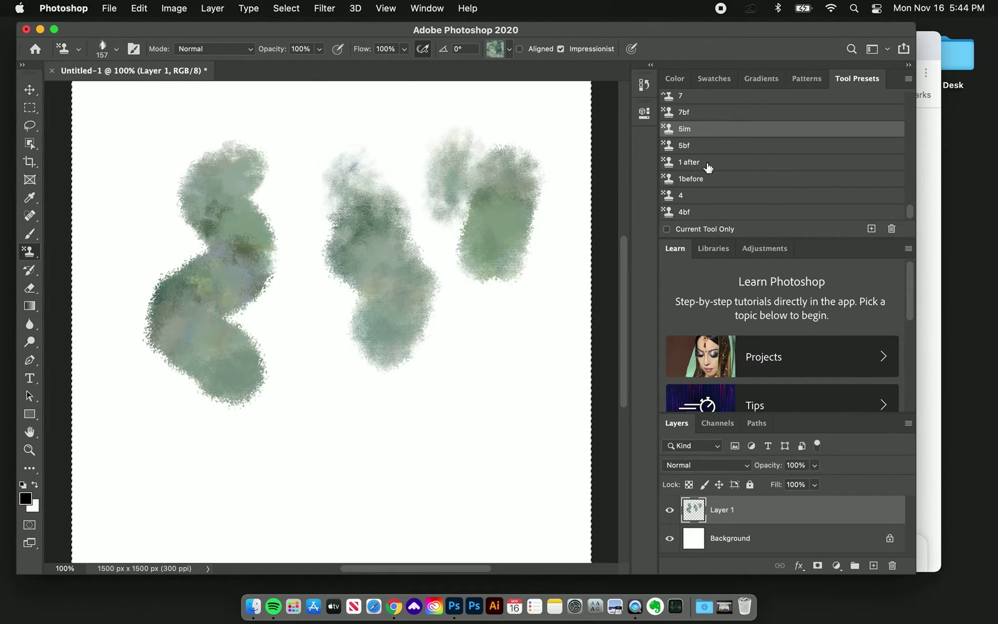
# Clear Layer 1 and paint three purple-blue strokes with the 1before preset.
pyautogui.press('Delete')
pyautogui.click(696, 163)
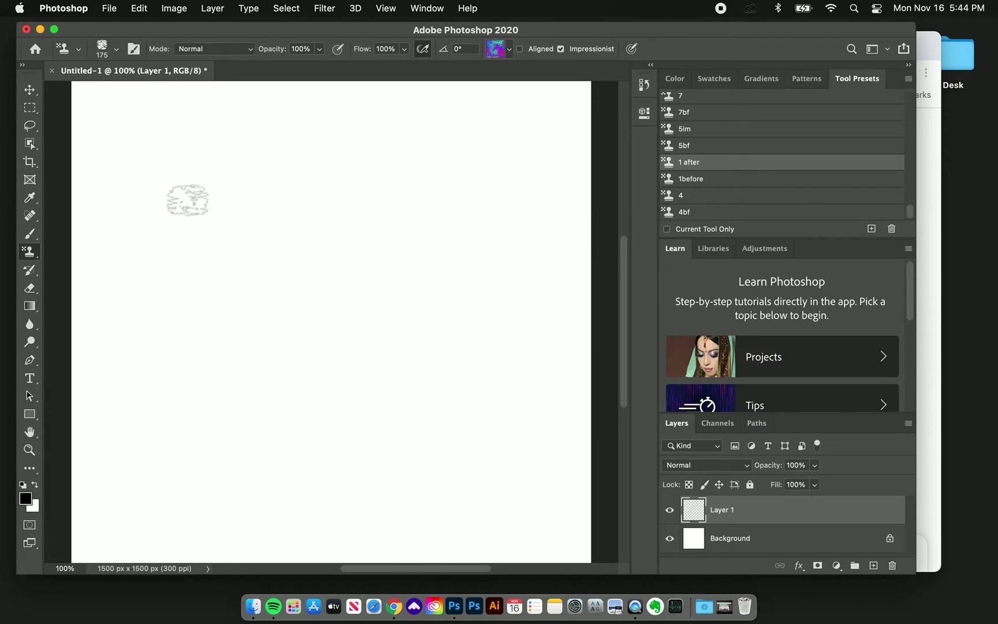
pyautogui.click(688, 180)
pyautogui.moveTo(205, 173); pyautogui.dragTo(148, 362)
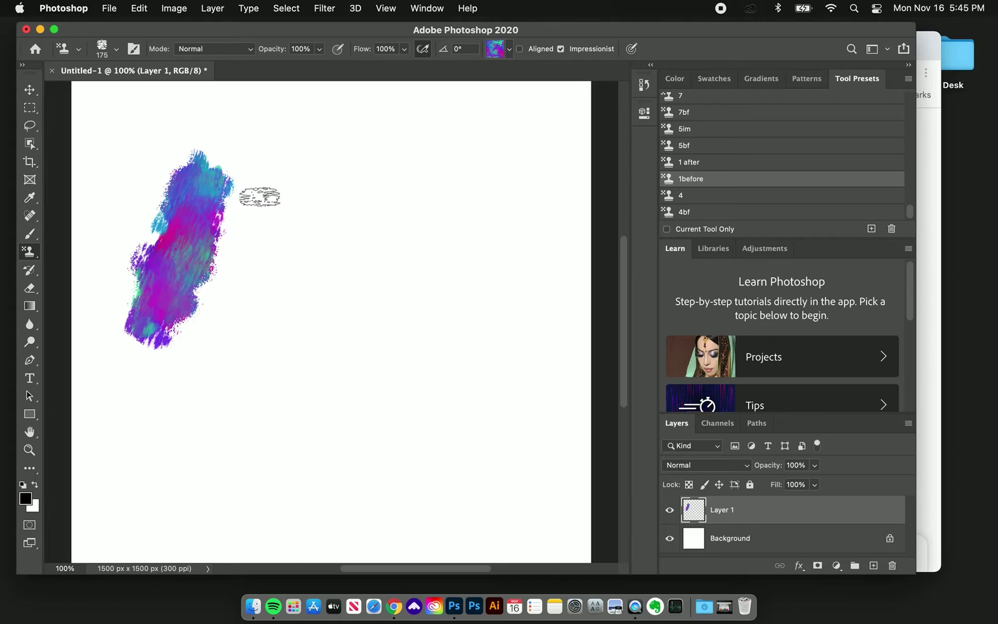
pyautogui.moveTo(260, 197); pyautogui.dragTo(240, 267)
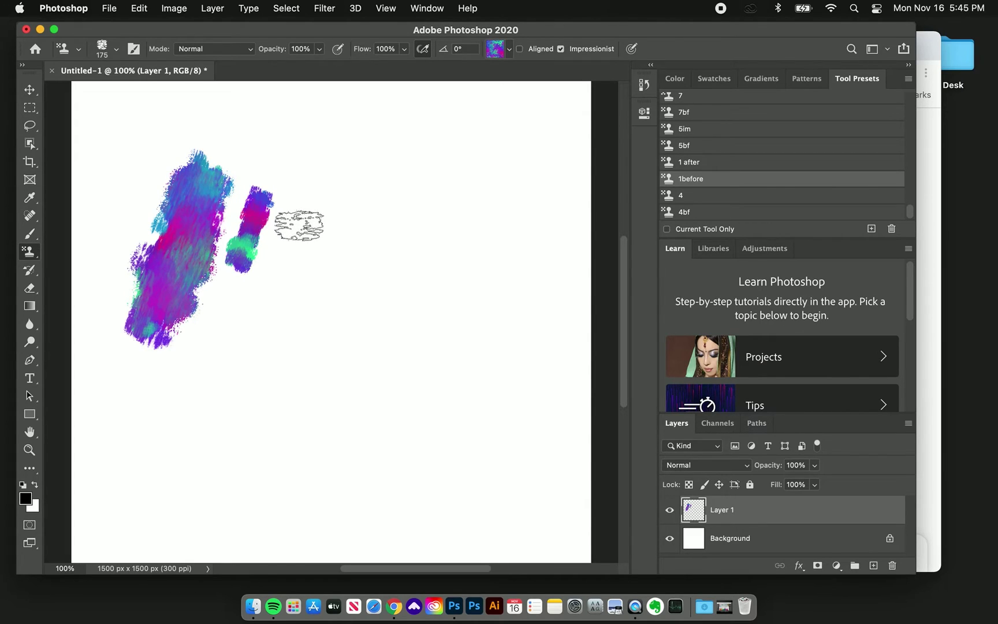
pyautogui.moveTo(299, 225); pyautogui.dragTo(274, 278)
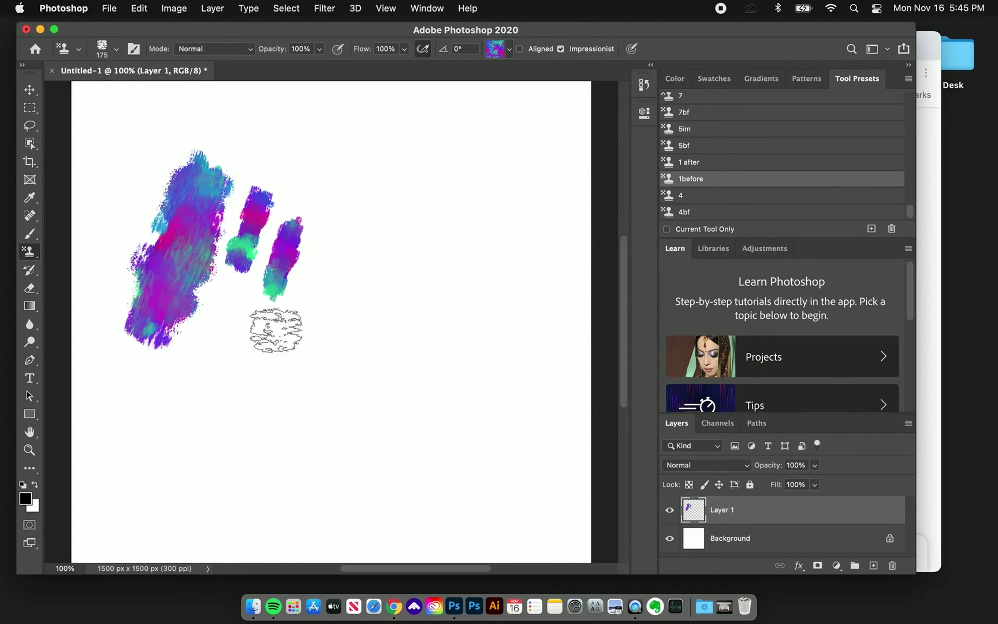
# Paint five purple-magenta and lilac strokes to the right with the 1 after preset.
pyautogui.click(689, 162)
pyautogui.moveTo(361, 250); pyautogui.dragTo(331, 355)
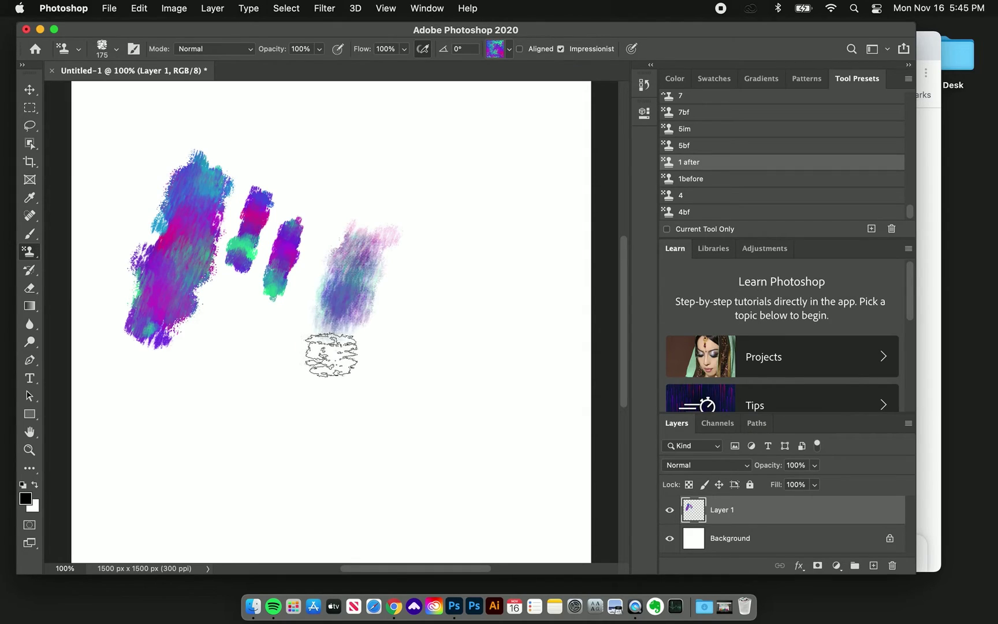
pyautogui.moveTo(423, 265)
pyautogui.mouseDown()
pyautogui.moveTo(383, 383)
pyautogui.moveTo(399, 375)
pyautogui.mouseUp()
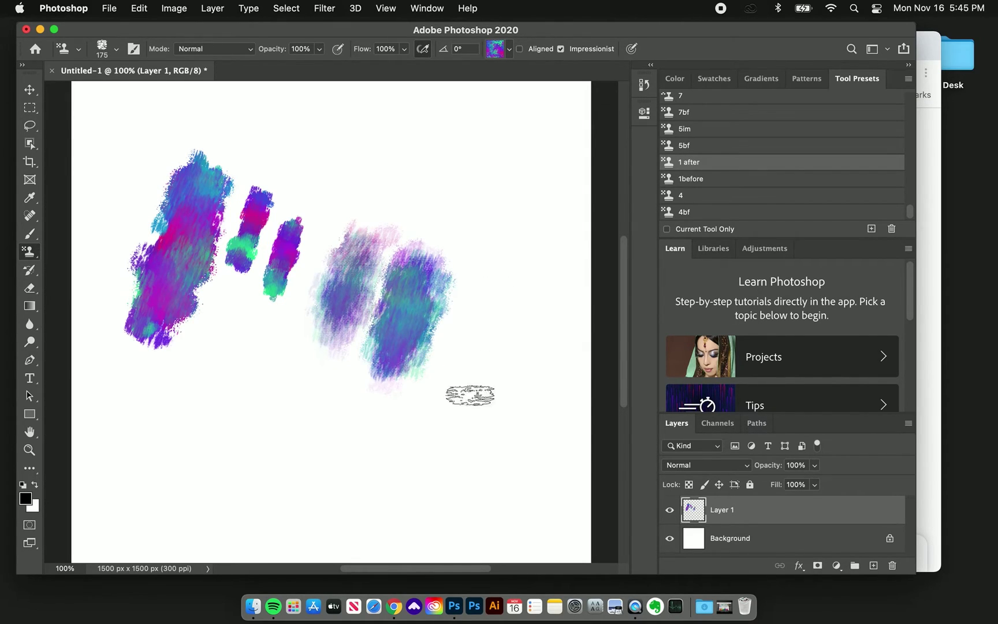
pyautogui.moveTo(470, 395)
pyautogui.mouseDown()
pyautogui.moveTo(501, 336)
pyautogui.moveTo(493, 297)
pyautogui.moveTo(442, 469)
pyautogui.mouseUp()
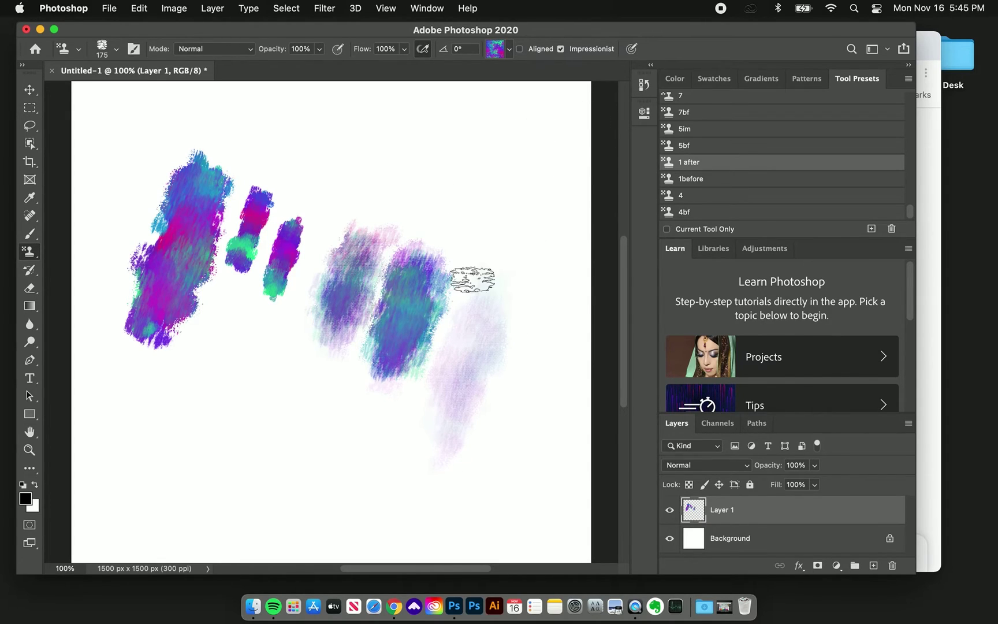
pyautogui.moveTo(486, 315); pyautogui.dragTo(494, 319)
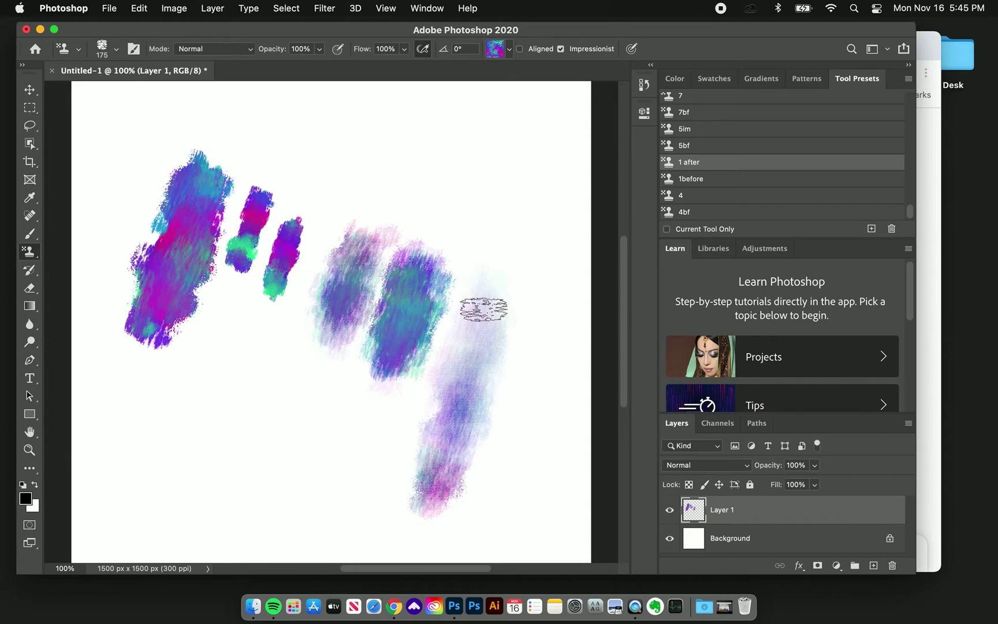
pyautogui.moveTo(464, 374); pyautogui.dragTo(439, 508)
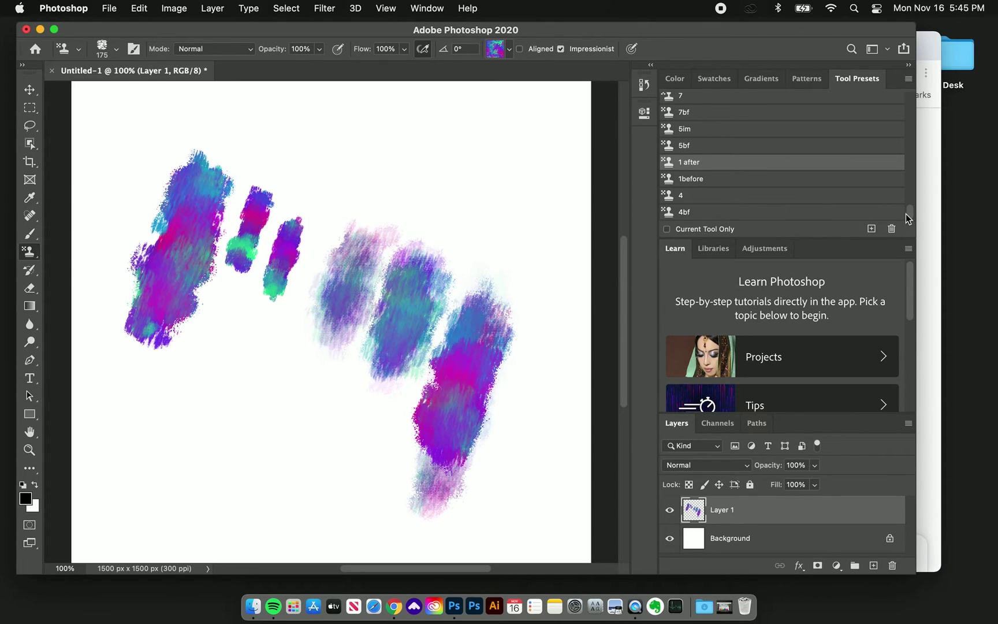
# Clear Layer 1 and paint a long wavy rainbow stroke down the left with the 4bf preset.
pyautogui.click(696, 197)
pyautogui.click(702, 213)
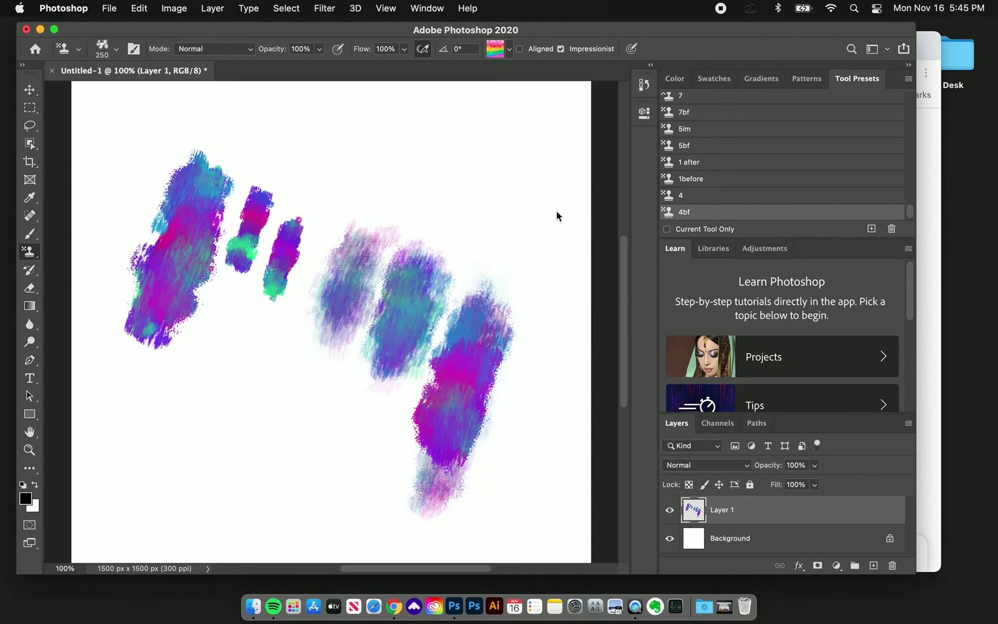
pyautogui.press('super+d')
pyautogui.press('Delete')
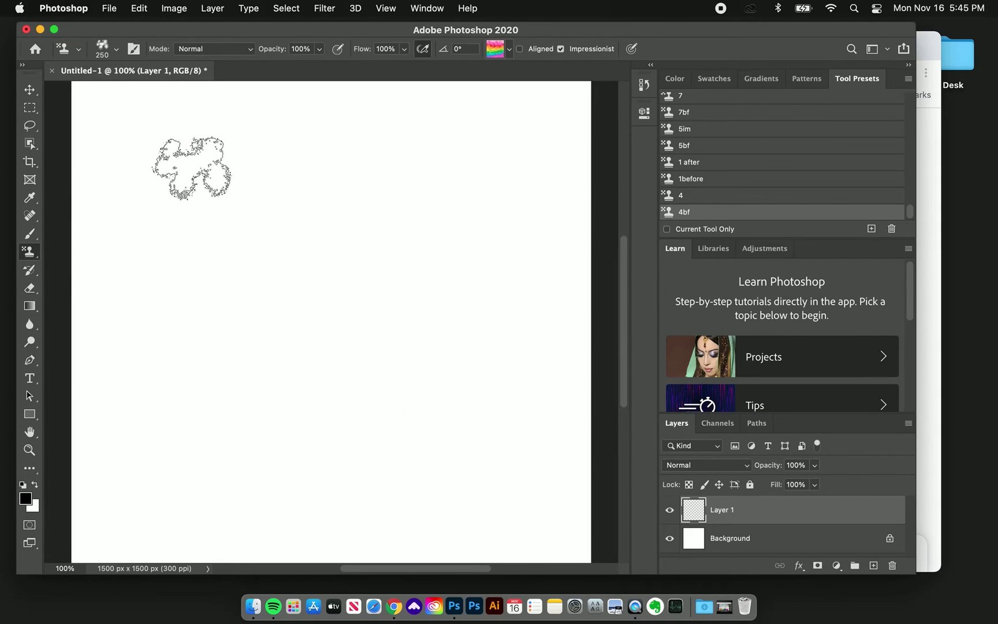
pyautogui.moveTo(191, 163)
pyautogui.mouseDown()
pyautogui.moveTo(173, 176)
pyautogui.moveTo(179, 207)
pyautogui.moveTo(211, 223)
pyautogui.moveTo(206, 253)
pyautogui.moveTo(159, 280)
pyautogui.moveTo(167, 310)
pyautogui.moveTo(203, 323)
pyautogui.moveTo(210, 367)
pyautogui.moveTo(181, 396)
pyautogui.moveTo(185, 433)
pyautogui.moveTo(226, 443)
pyautogui.moveTo(234, 471)
pyautogui.mouseUp()
# Paint a small 4bf stroke, then two large wavy rainbow strokes with preset 4.
pyautogui.click(698, 196)
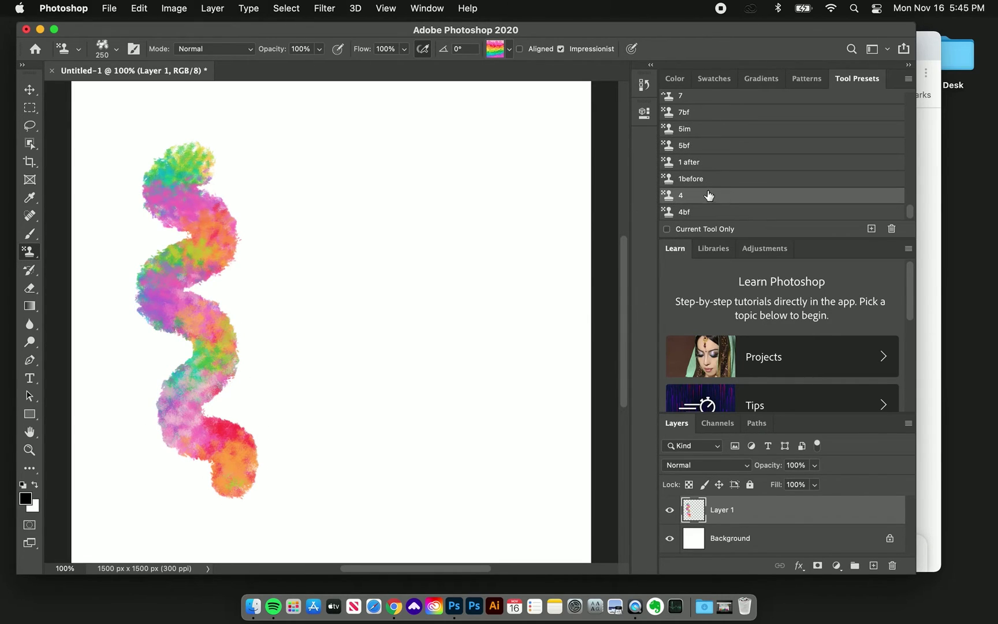
pyautogui.click(693, 211)
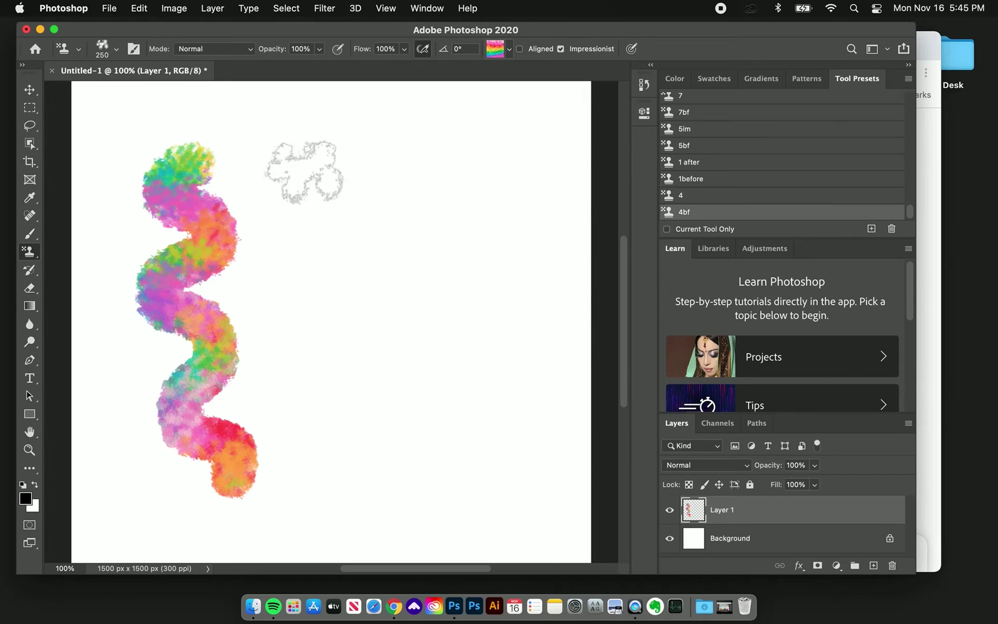
pyautogui.moveTo(261, 163); pyautogui.dragTo(260, 241)
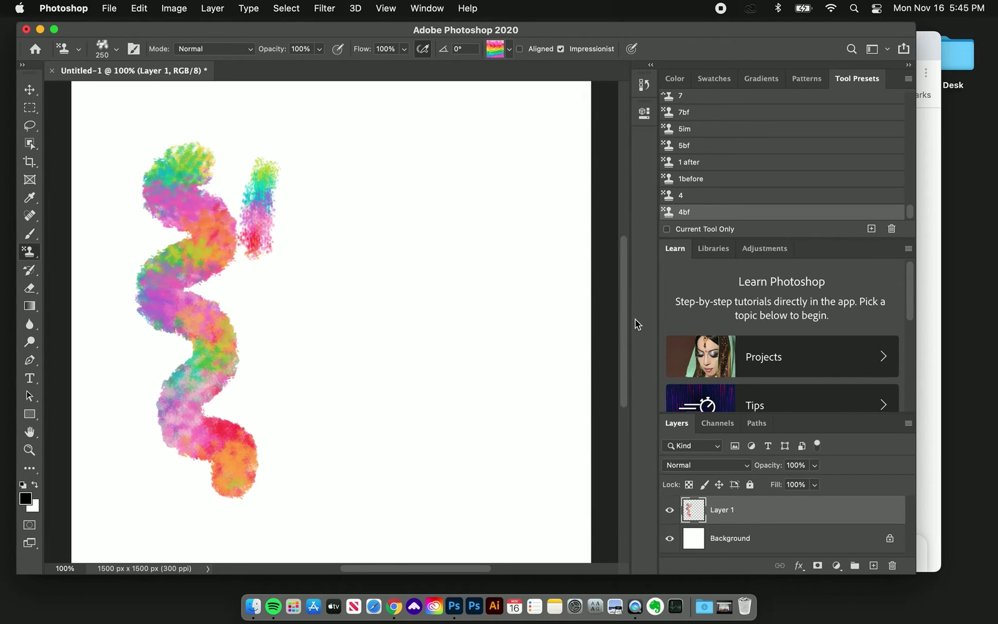
pyautogui.click(703, 196)
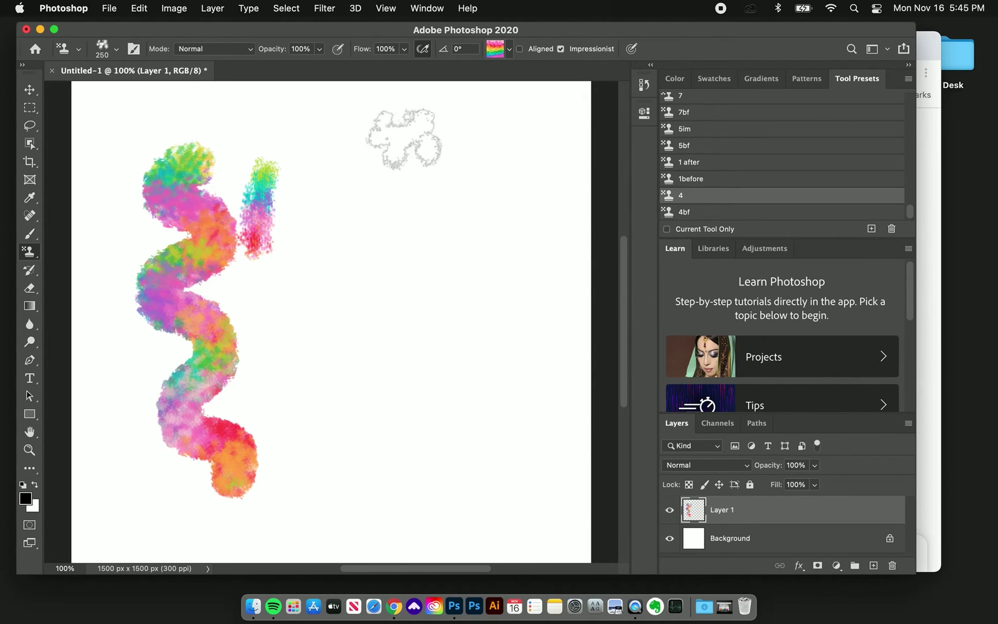
pyautogui.moveTo(373, 137)
pyautogui.mouseDown()
pyautogui.moveTo(353, 169)
pyautogui.moveTo(370, 188)
pyautogui.moveTo(341, 250)
pyautogui.moveTo(366, 287)
pyautogui.moveTo(353, 309)
pyautogui.moveTo(348, 341)
pyautogui.mouseUp()
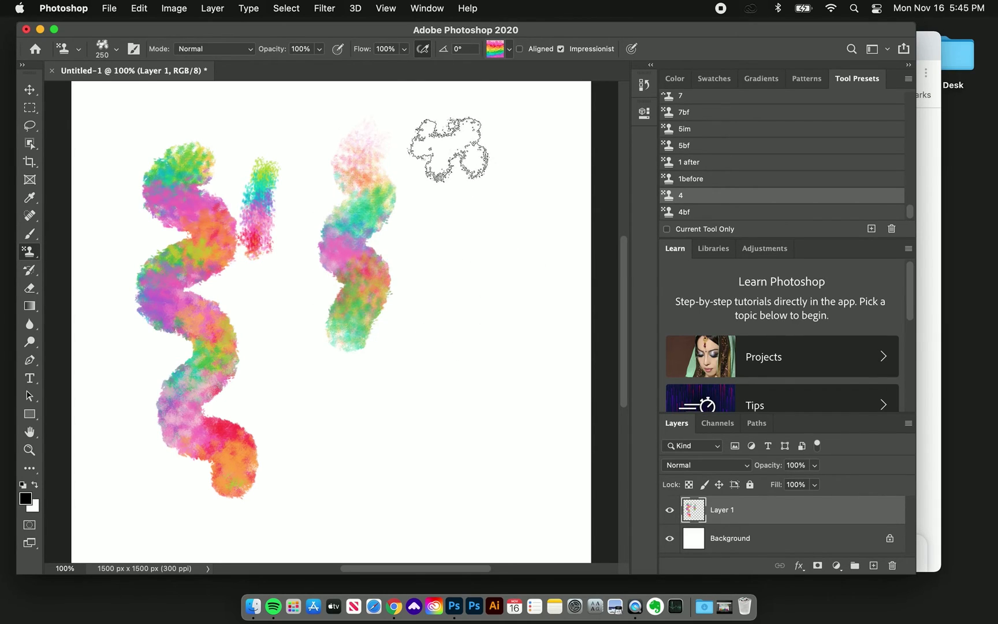
pyautogui.moveTo(457, 145)
pyautogui.mouseDown()
pyautogui.moveTo(436, 191)
pyautogui.moveTo(500, 188)
pyautogui.moveTo(492, 222)
pyautogui.moveTo(460, 249)
pyautogui.moveTo(465, 266)
pyautogui.moveTo(501, 258)
pyautogui.moveTo(525, 272)
pyautogui.moveTo(484, 315)
pyautogui.moveTo(545, 326)
pyautogui.moveTo(540, 358)
pyautogui.moveTo(481, 402)
pyautogui.moveTo(560, 423)
pyautogui.moveTo(558, 465)
pyautogui.moveTo(526, 404)
pyautogui.moveTo(531, 297)
pyautogui.moveTo(551, 286)
pyautogui.mouseUp()
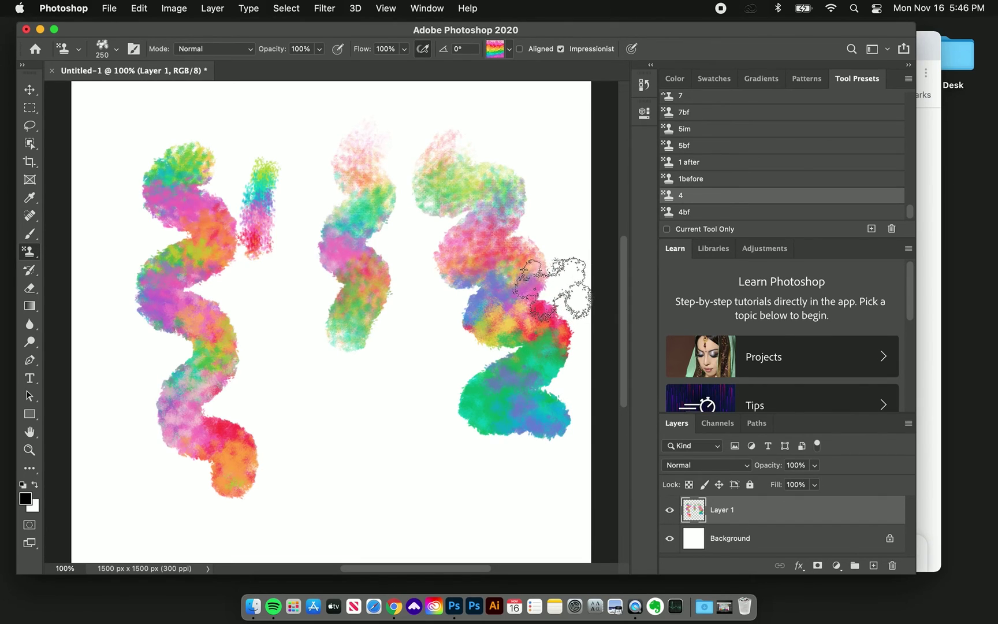